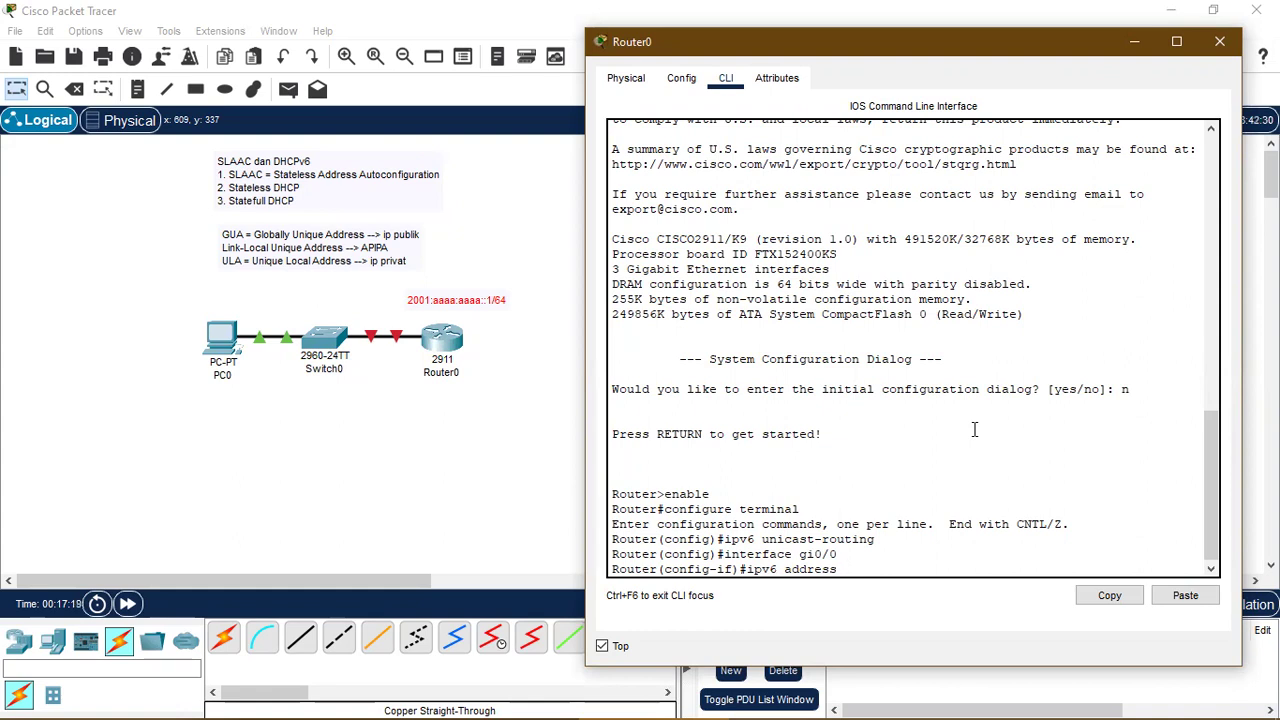
Assign the IPv6 address 2001:aaaa:aaaa::1/64 to Router0's gi0/0 interface and enable it with no shutdown.
type("2001:aaaa:aaaa::1")
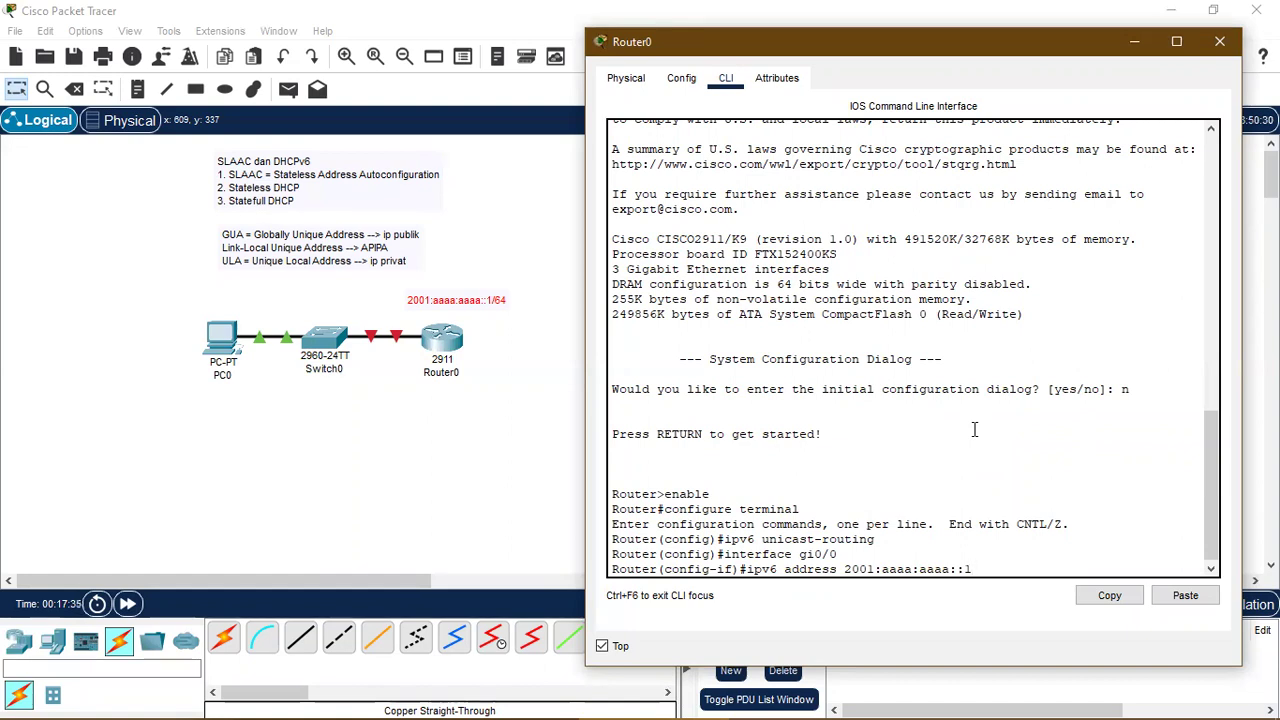
type("/64")
key("Return")
type("no shutdown")
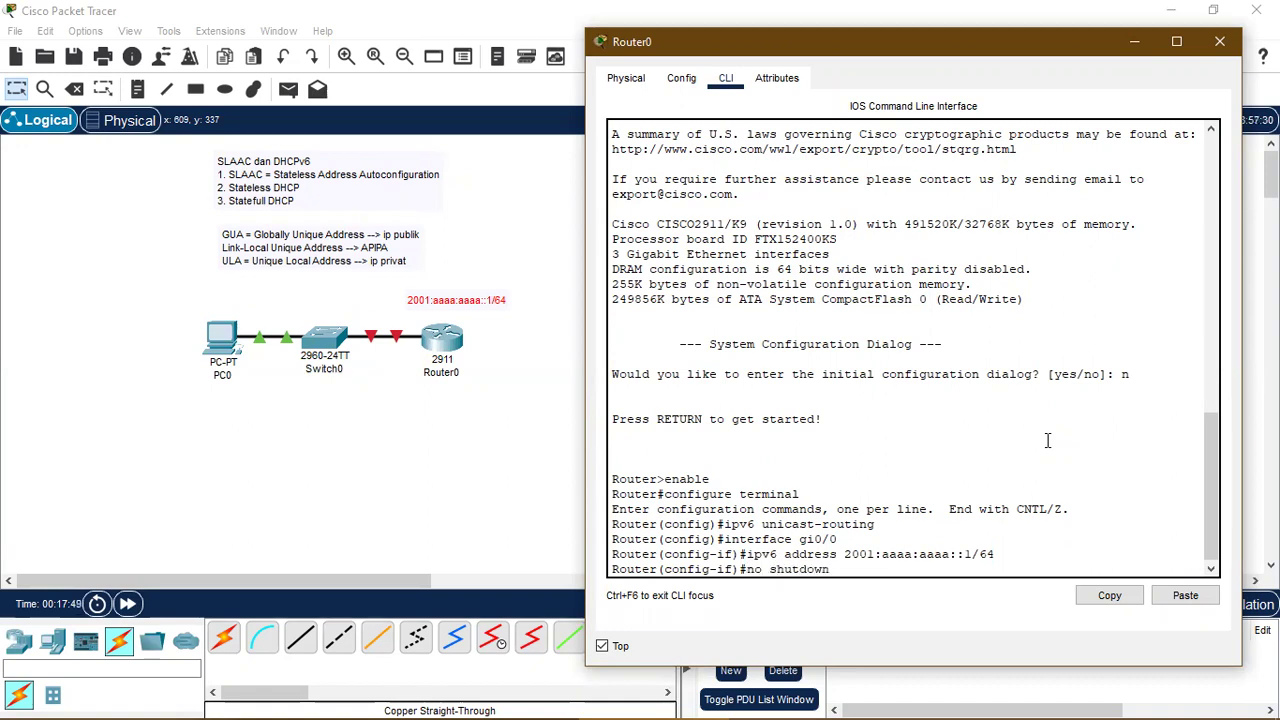
key("Return")
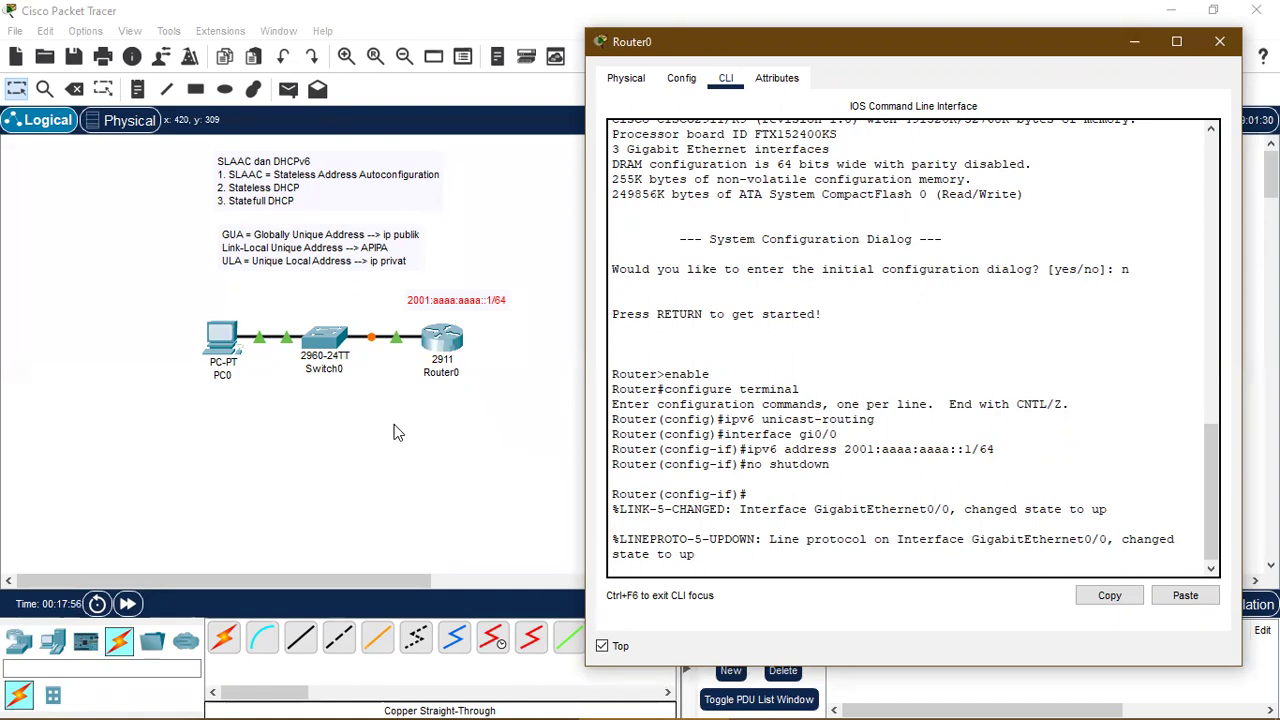
Open PC0's IP Configuration, with the Router0 window no longer kept on top.
left_click(224, 343)
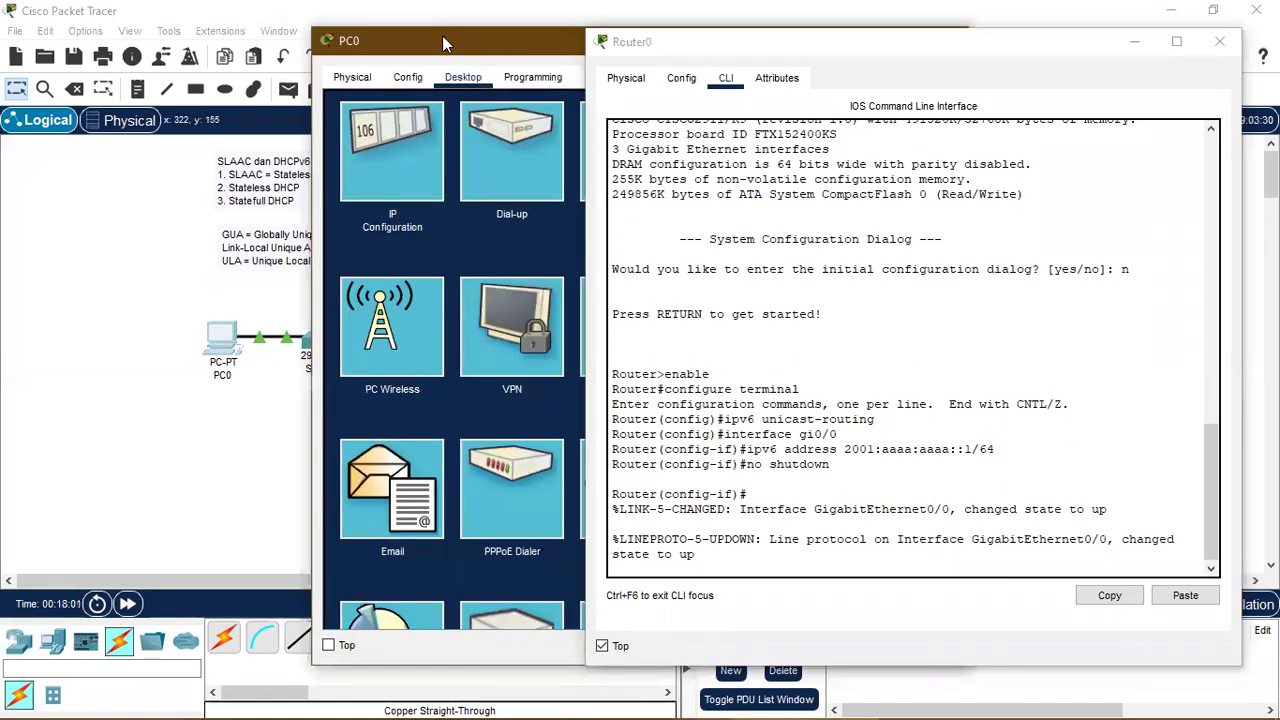
left_click_drag(433, 39, 628, 142)
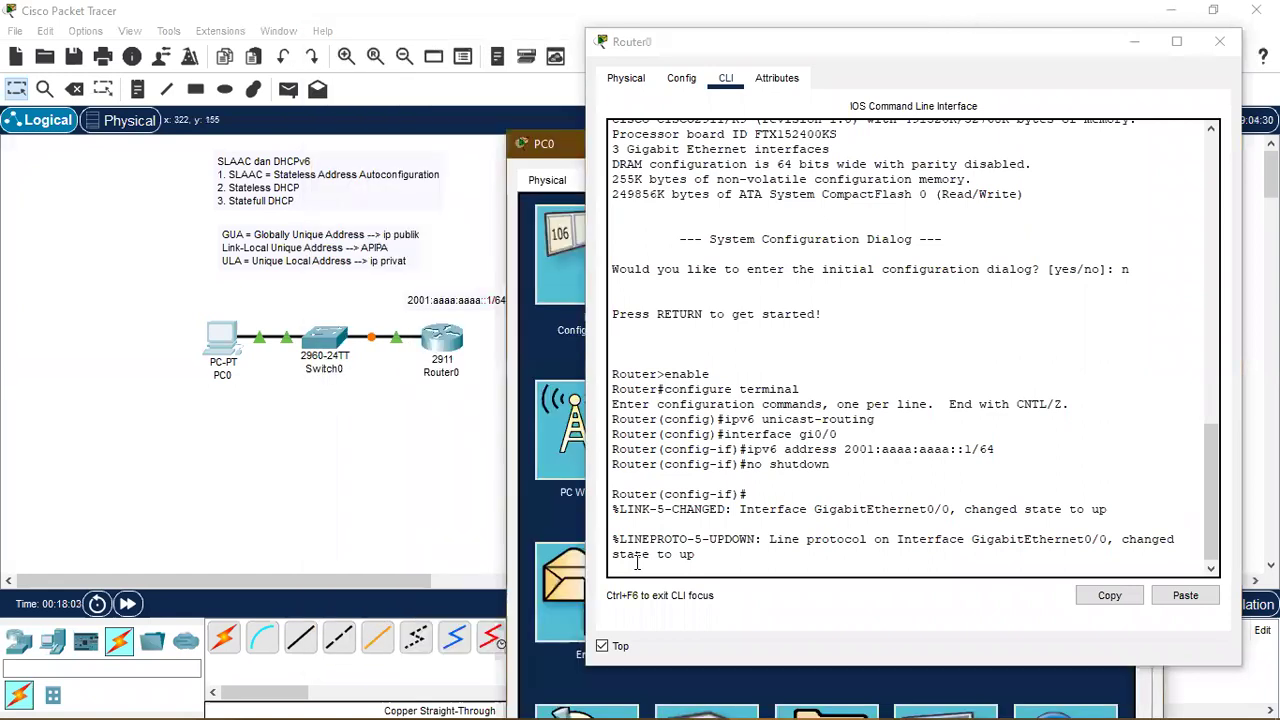
left_click(601, 647)
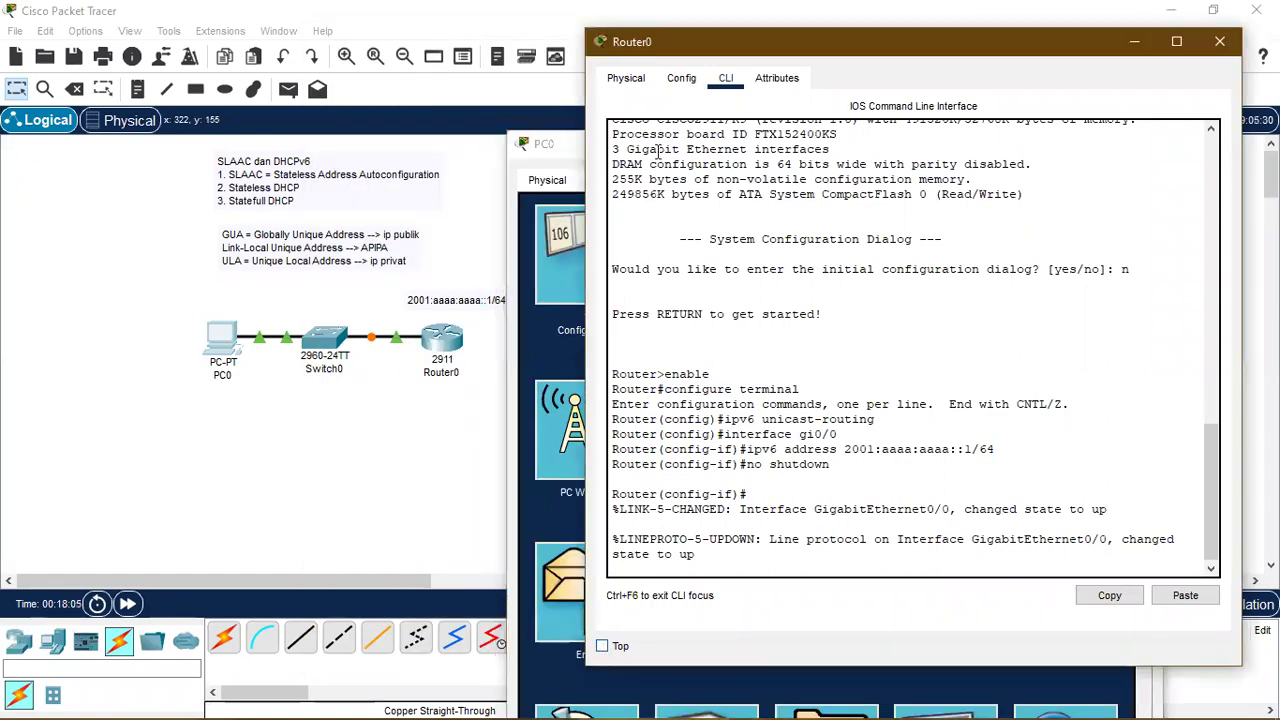
left_click(575, 148)
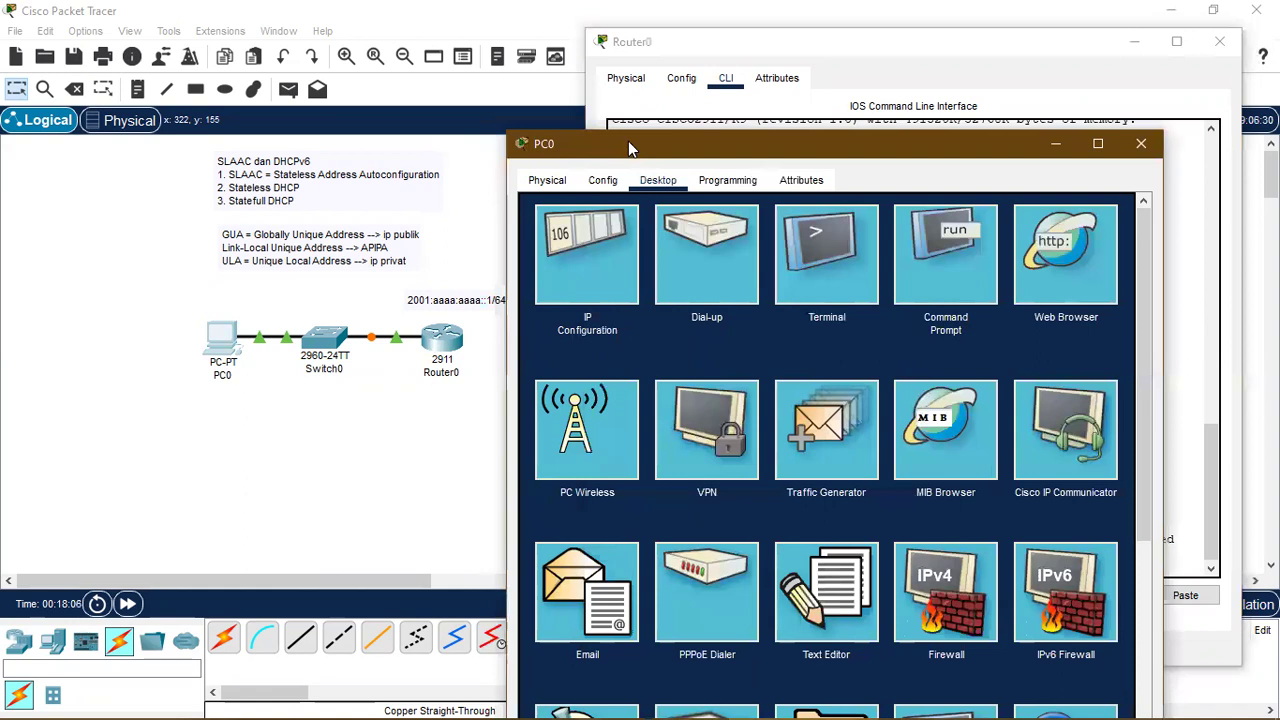
left_click_drag(628, 141, 716, 43)
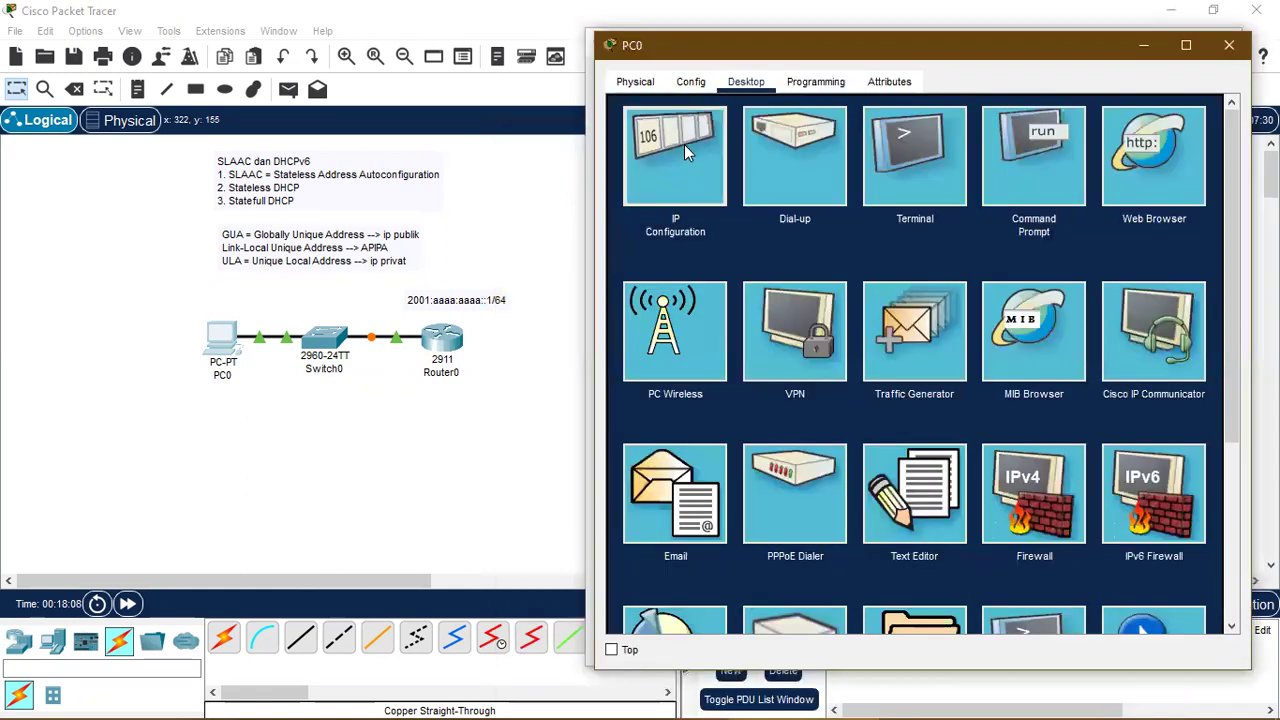
left_click(667, 152)
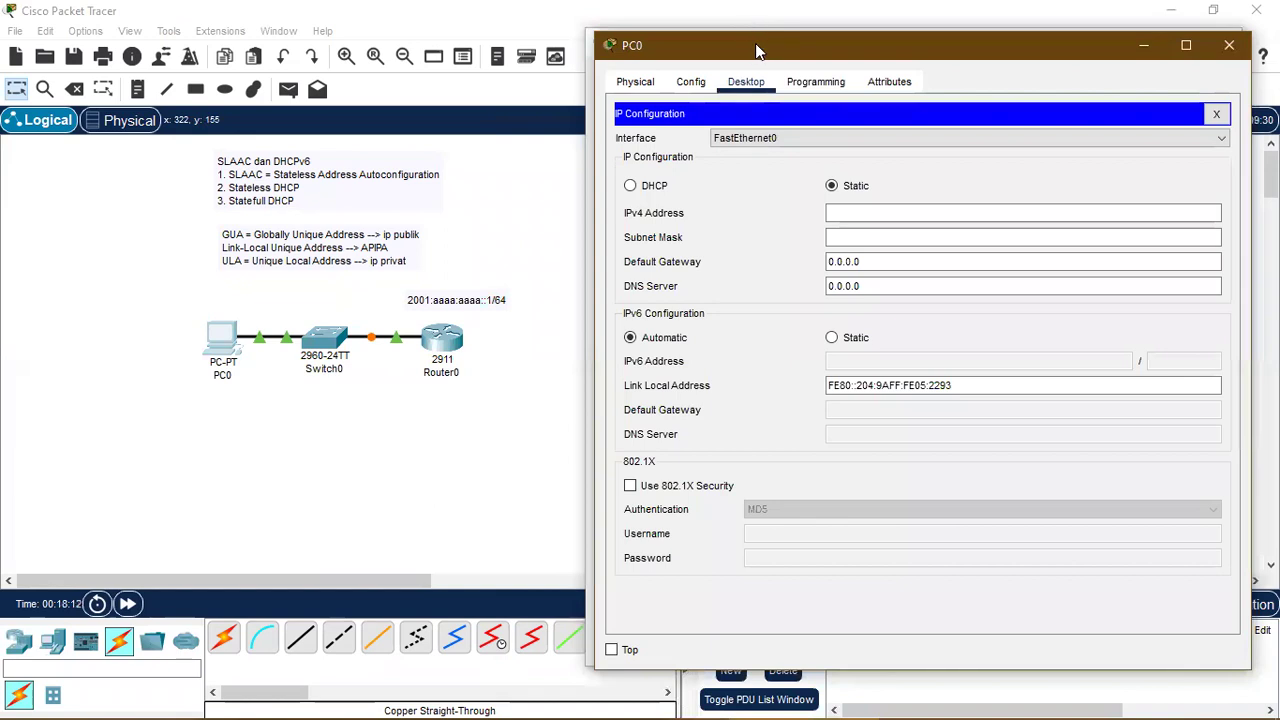
Arrange the Router0 CLI and PC0 IP Configuration windows side by side so both can be read.
left_click_drag(755, 43, 847, 41)
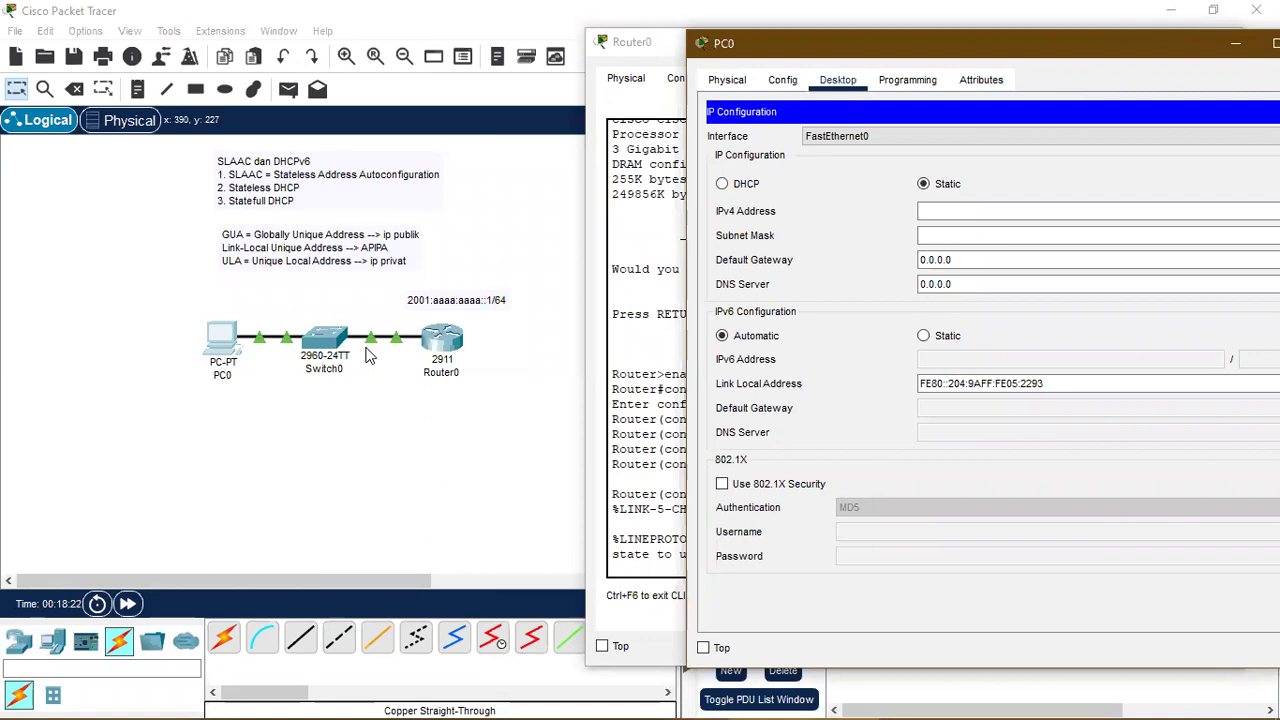
left_click(924, 377)
left_click_drag(999, 43, 1026, 24)
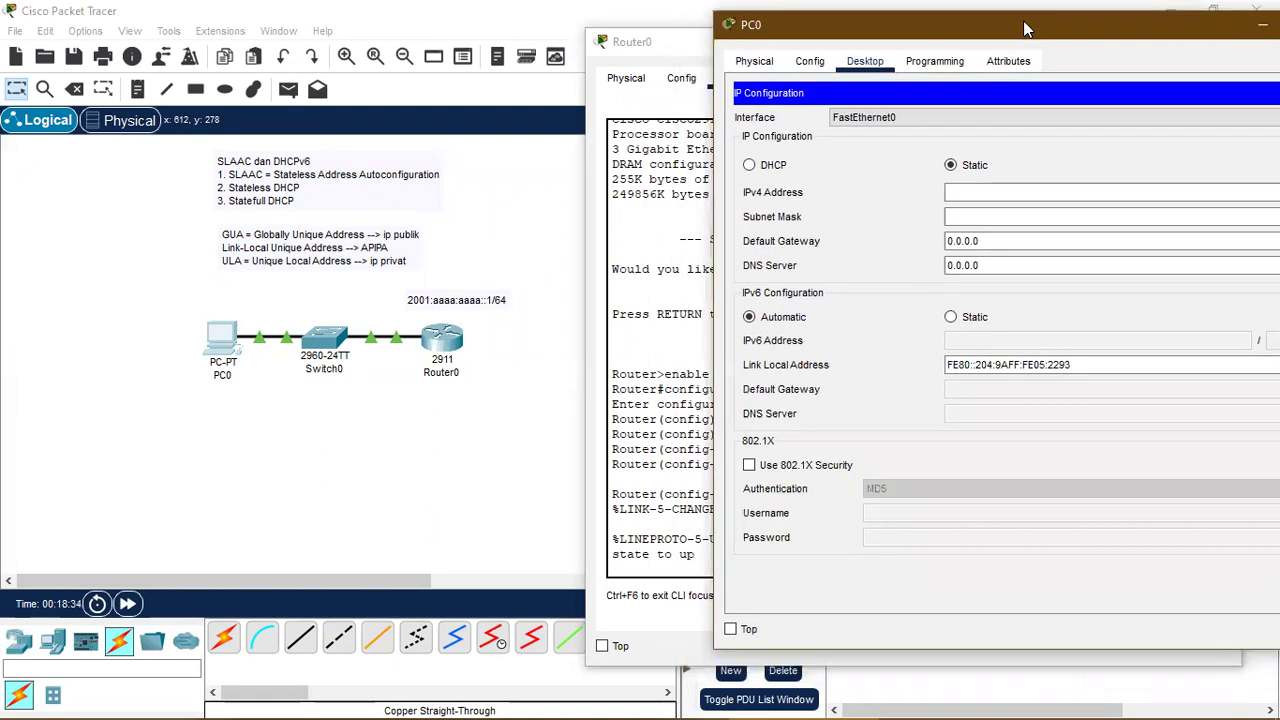
left_click(682, 248)
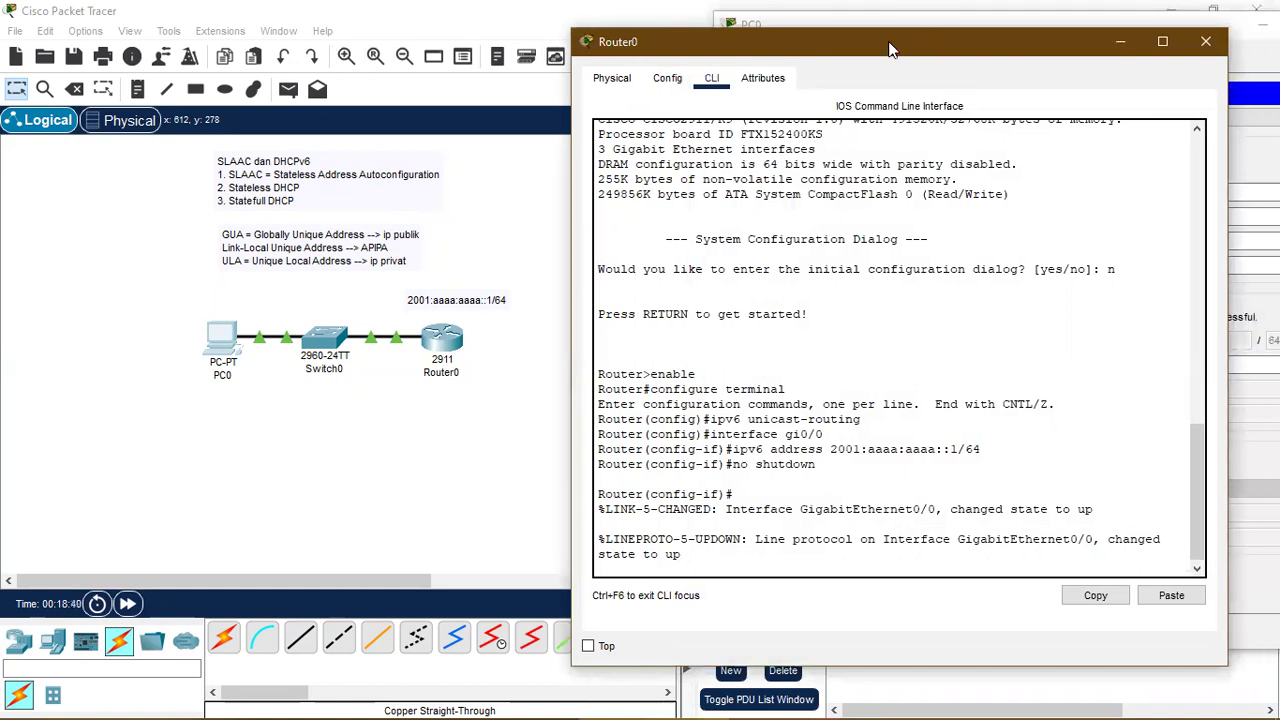
left_click_drag(894, 43, 431, 29)
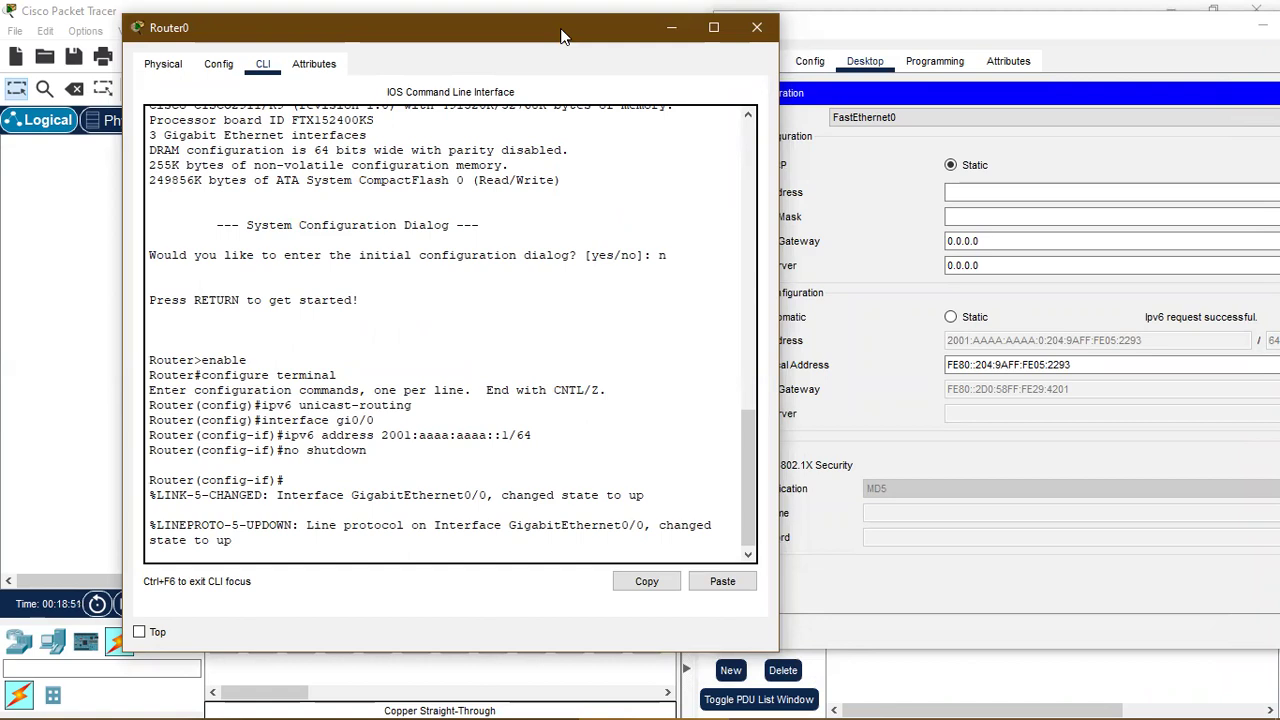
left_click_drag(566, 28, 539, 56)
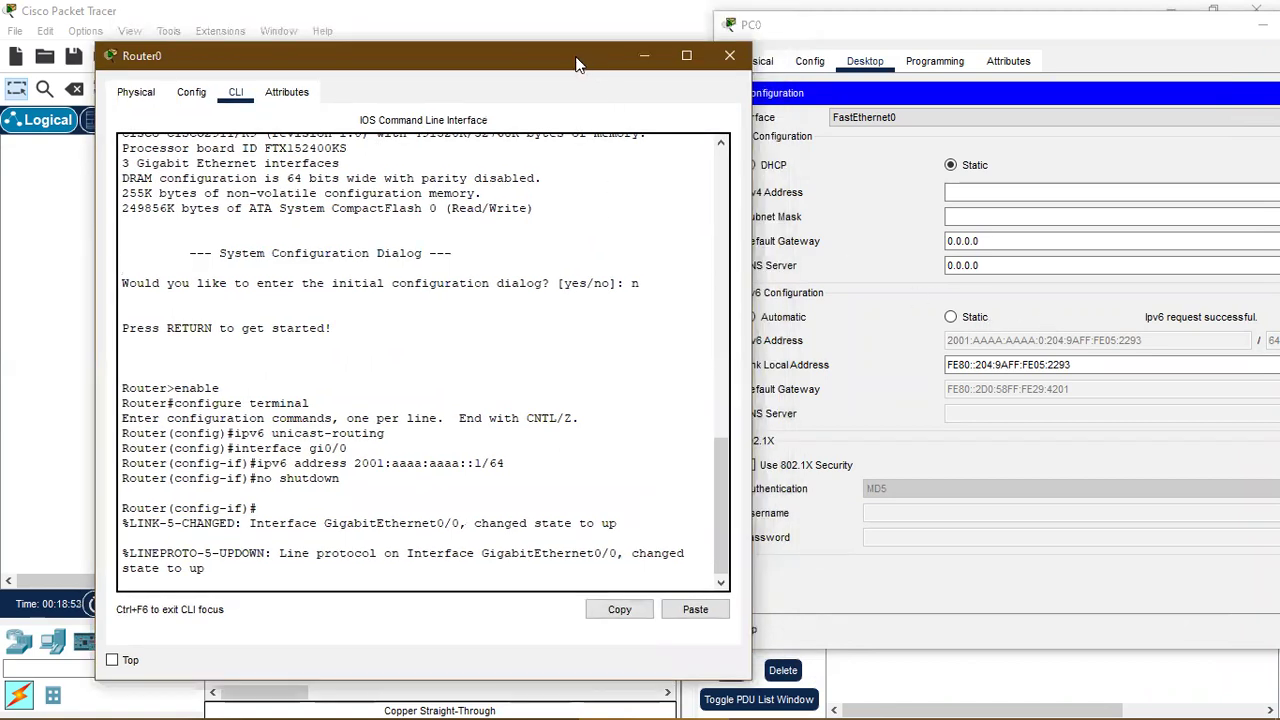
left_click_drag(576, 64, 526, 54)
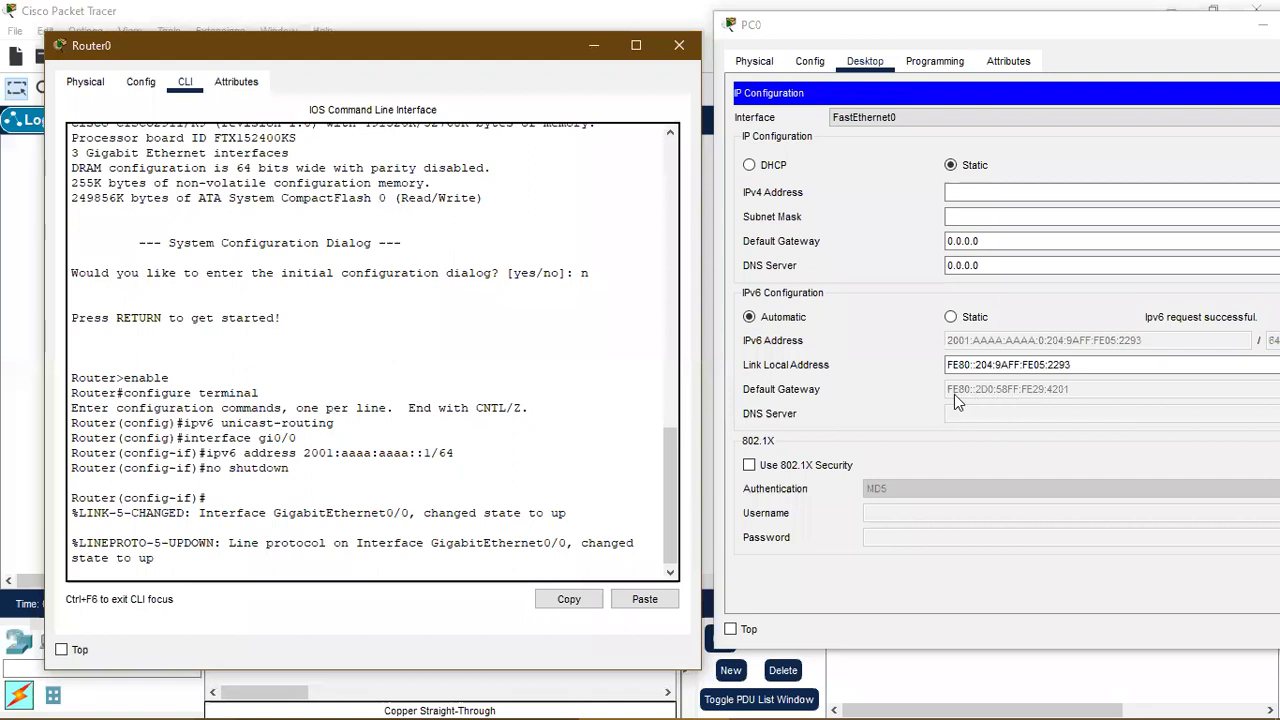
left_click(234, 530)
left_click_drag(358, 47, 353, 25)
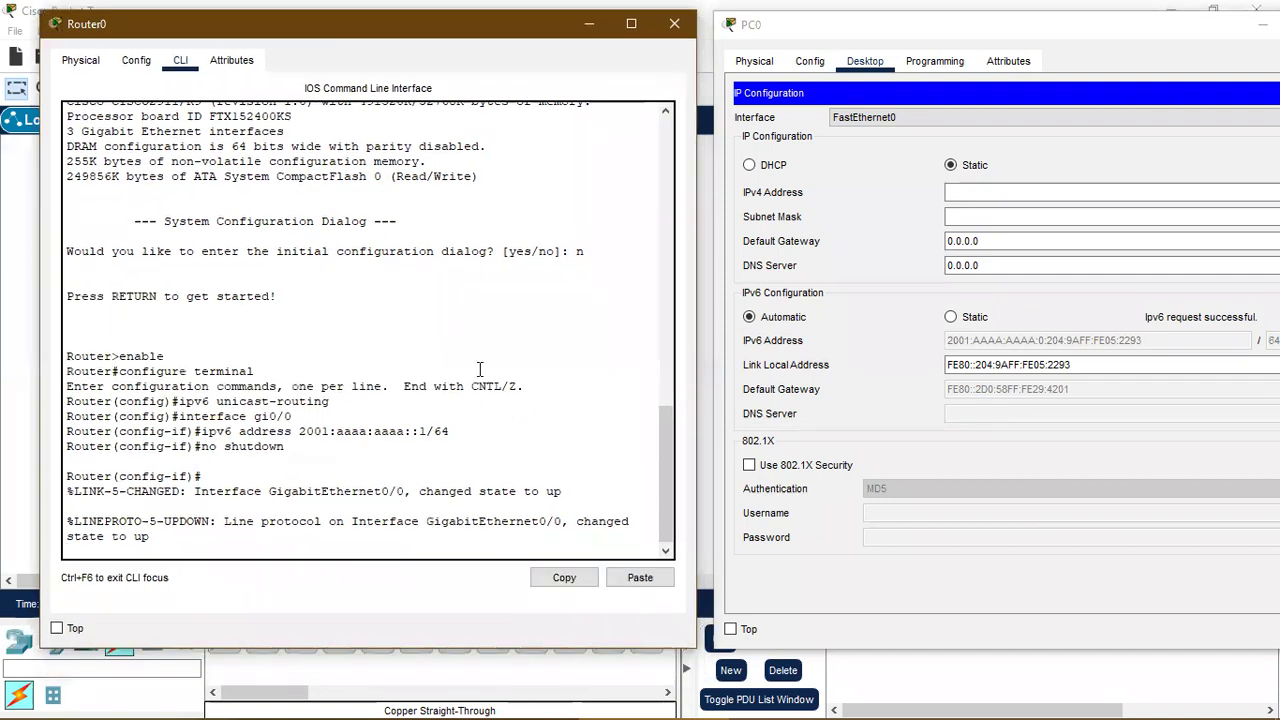
Leave configuration mode on Router0 and run show ipv6 interface gi0/0.
key("Return")
type("end")
key("Return")
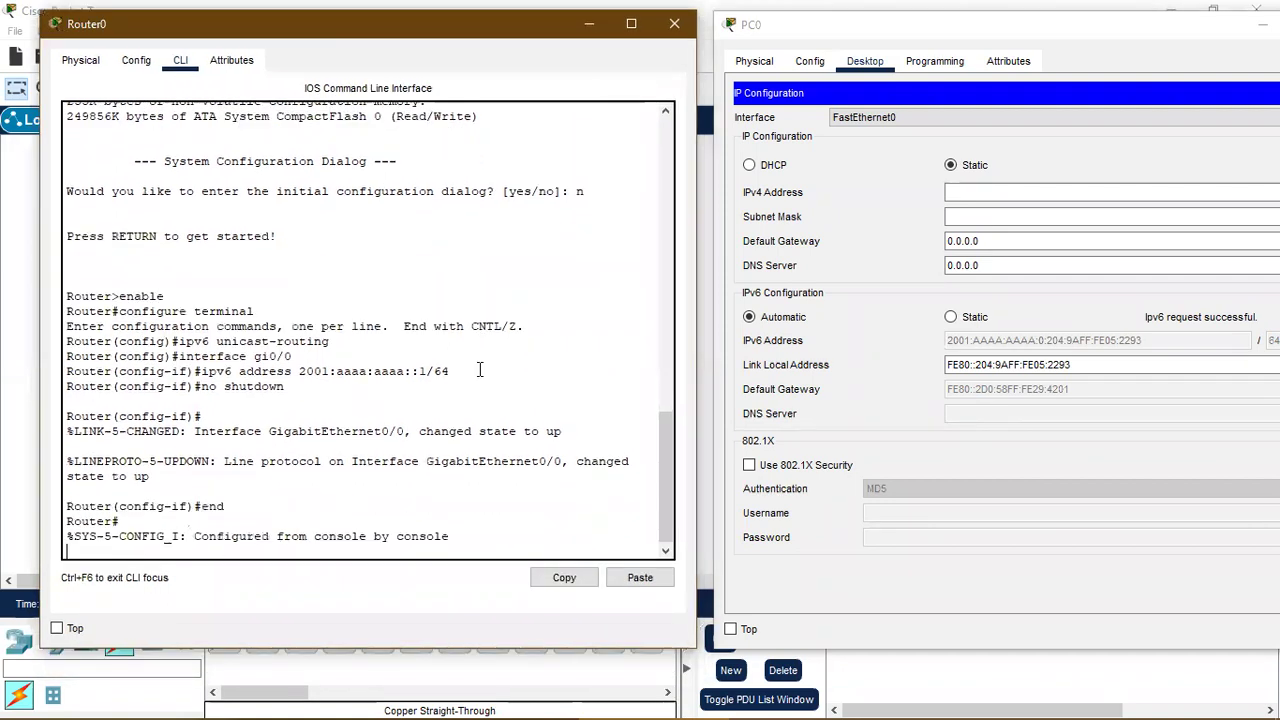
key("Return")
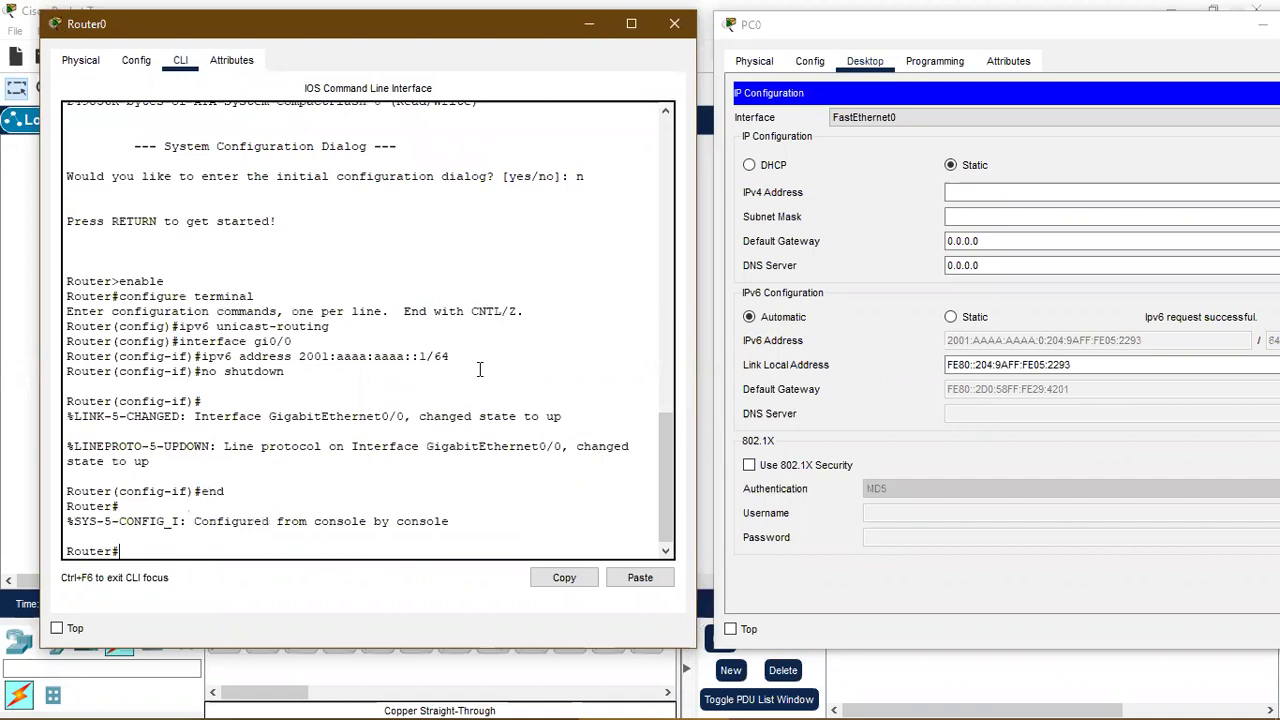
type("show ipv6 in")
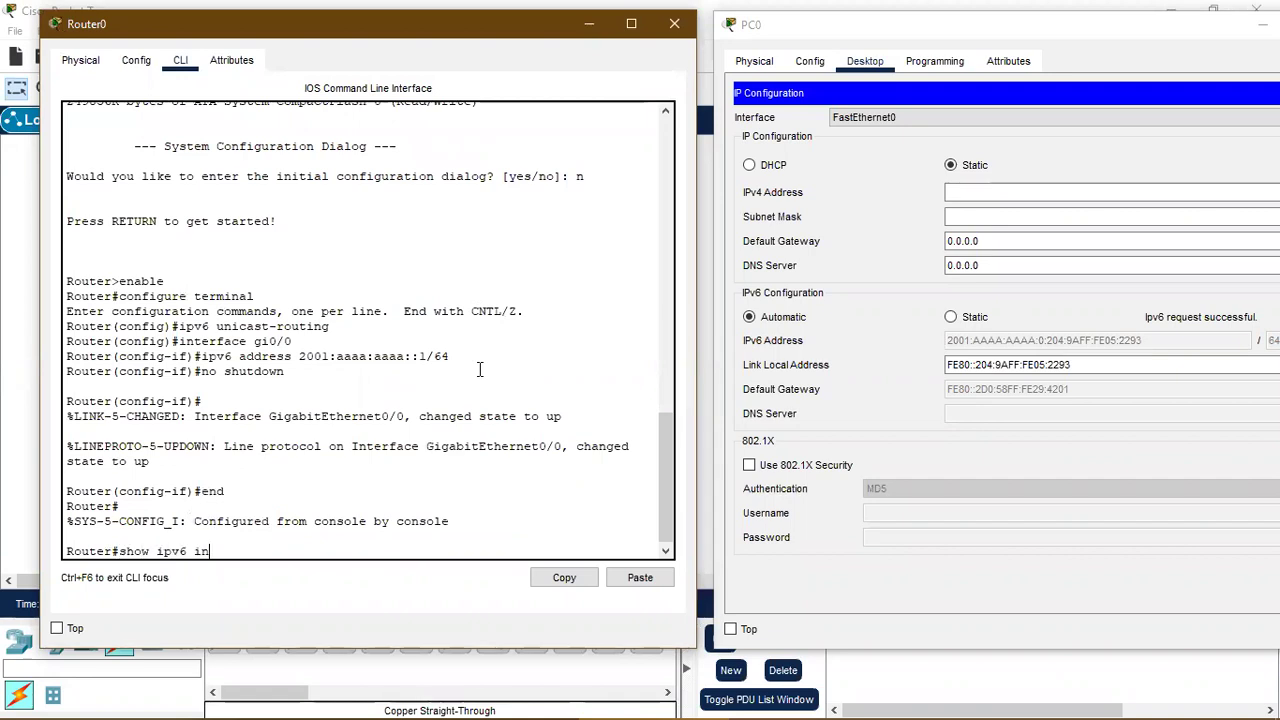
type("terface")
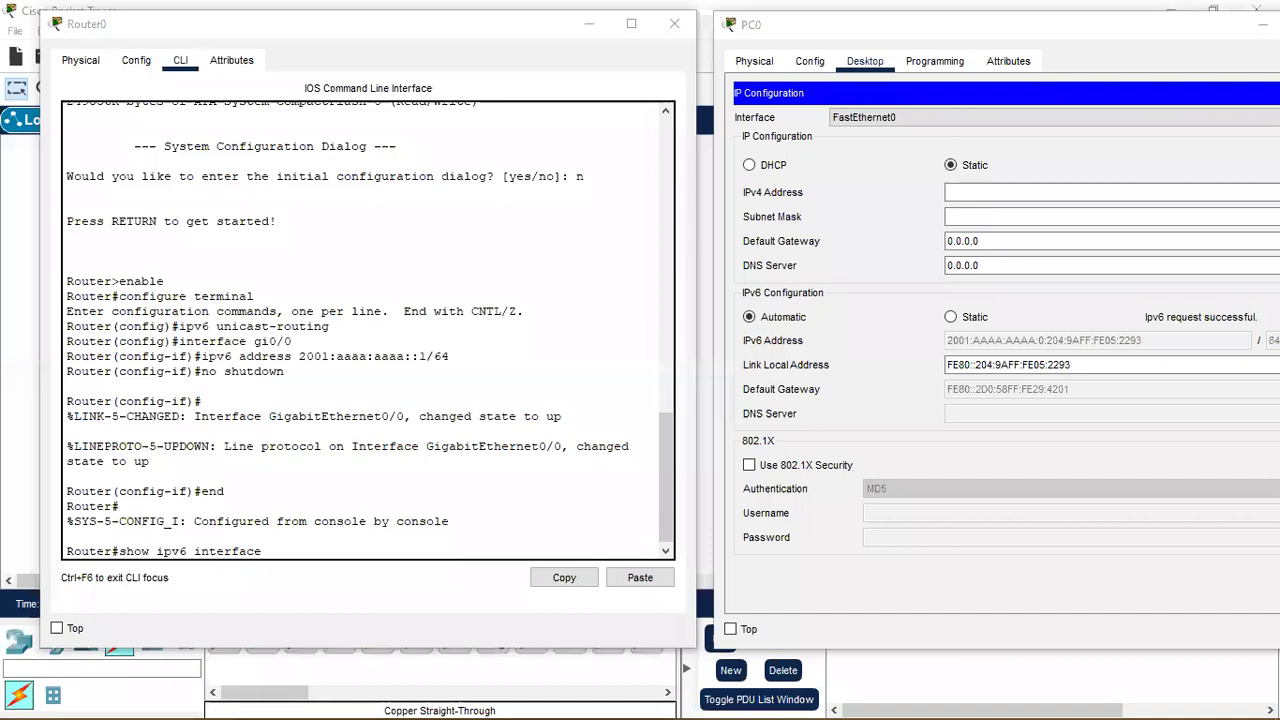
left_click(446, 402)
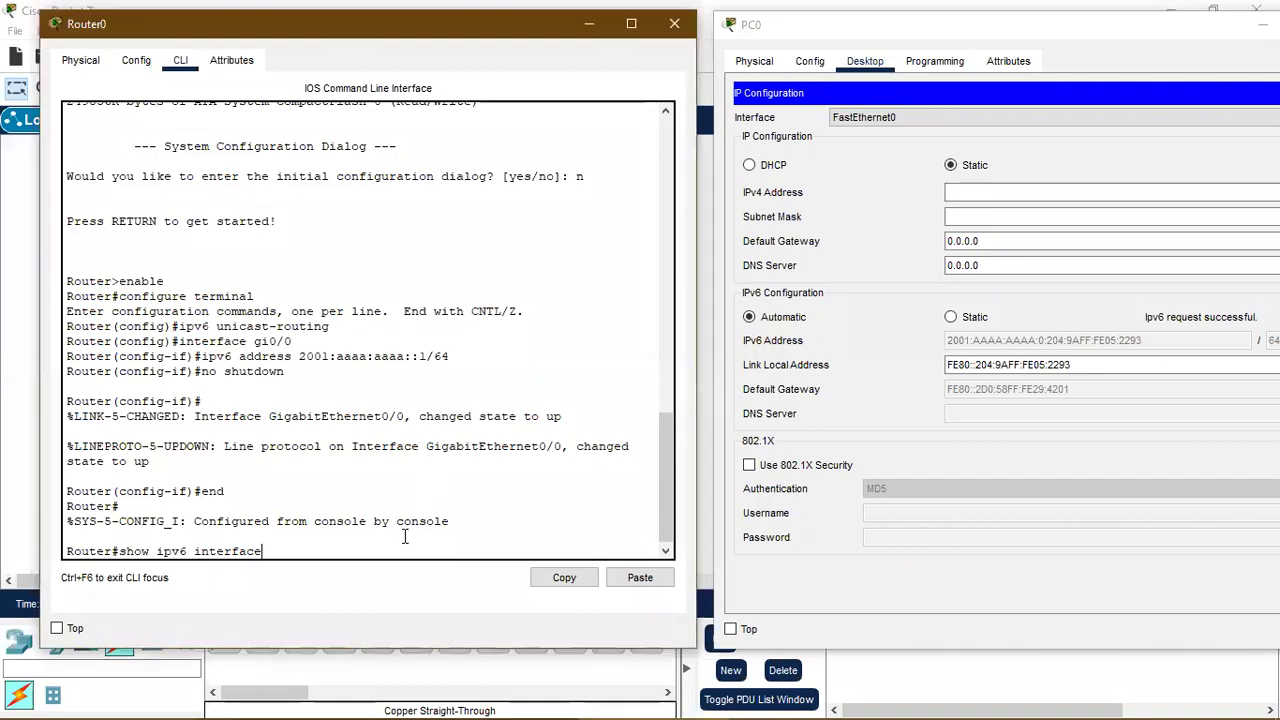
type("gi0/0")
key("Return")
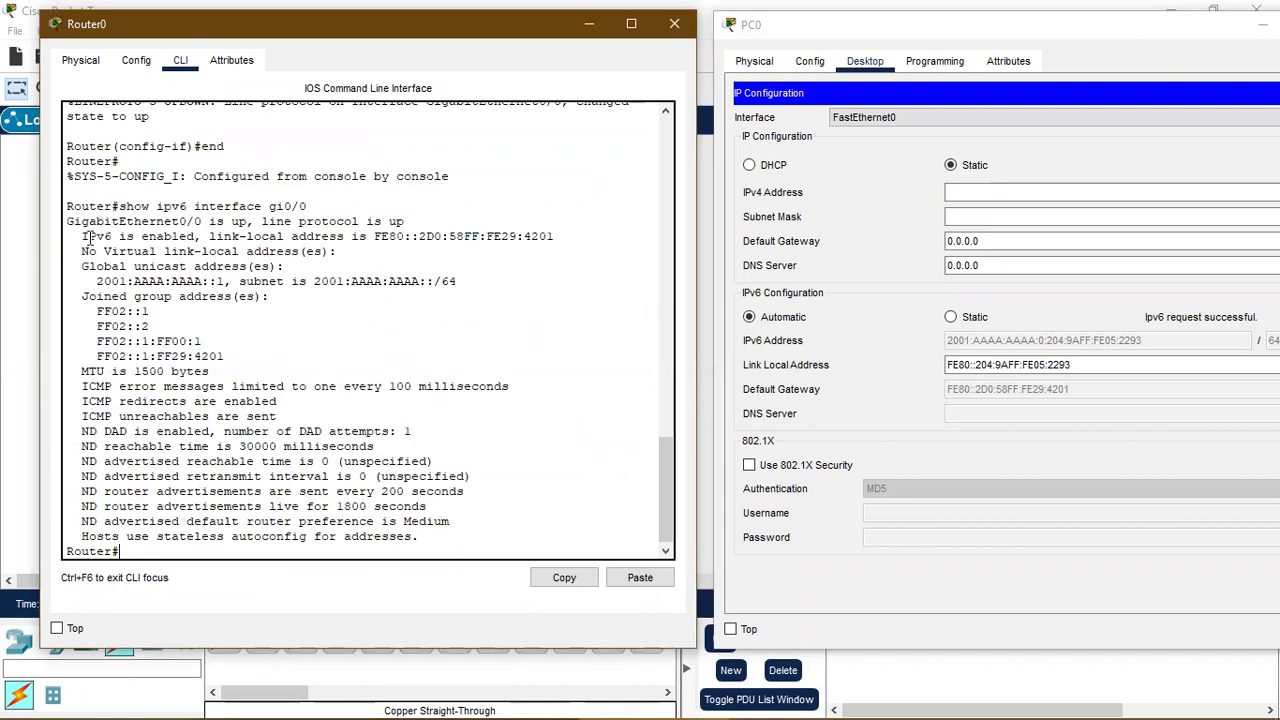
Examine the link-local and global unicast addresses in Router0's gi0/0 interface output.
left_click_drag(374, 237, 554, 237)
left_click_drag(97, 281, 226, 282)
left_click(370, 333)
left_click_drag(374, 236, 384, 236)
left_click_drag(566, 236, 511, 236)
left_click(511, 236)
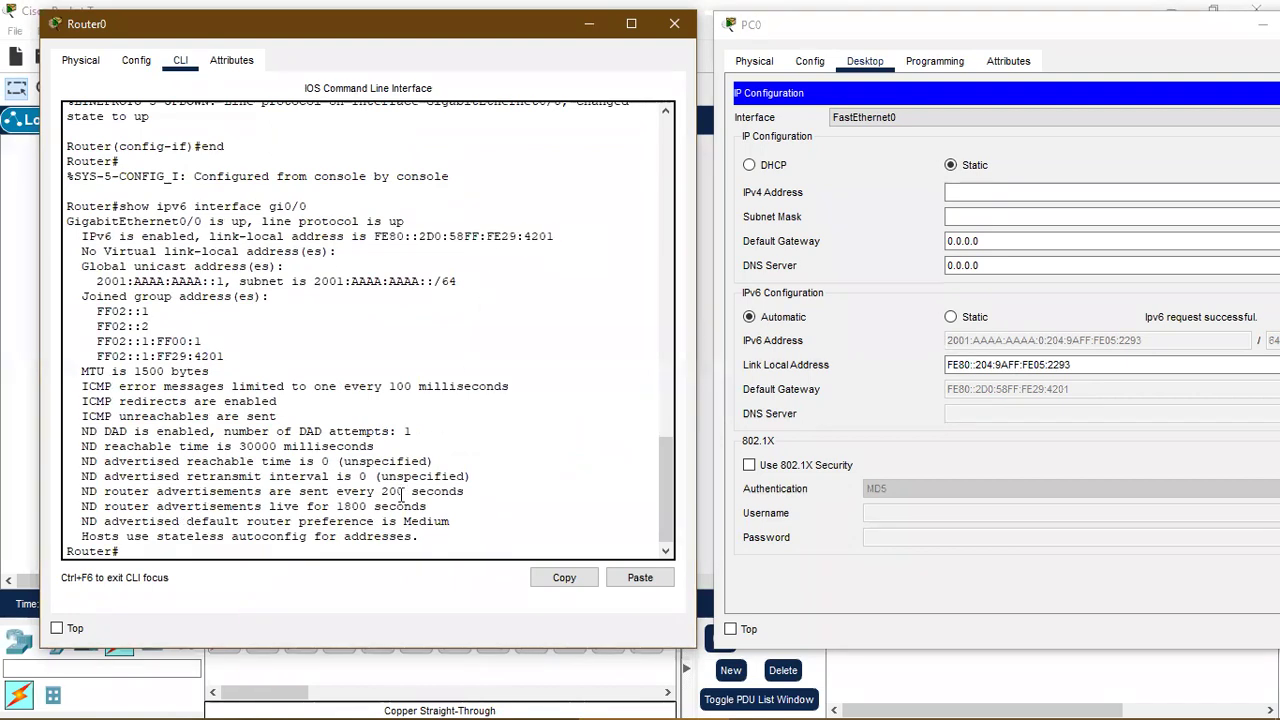
Configure fe80::1 as the link-local IPv6 address of Router0's gi0/0 interface.
left_click(315, 549)
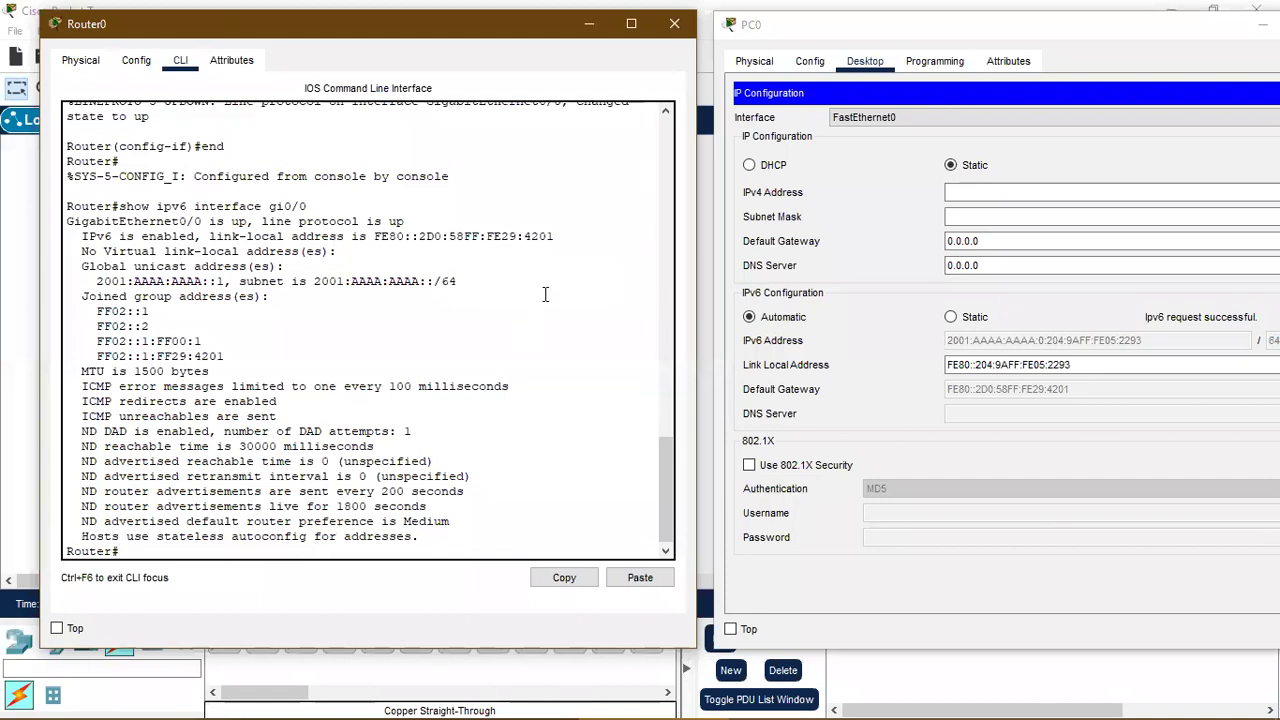
type("configure terminal")
key("Return")
type("interface gi0/0")
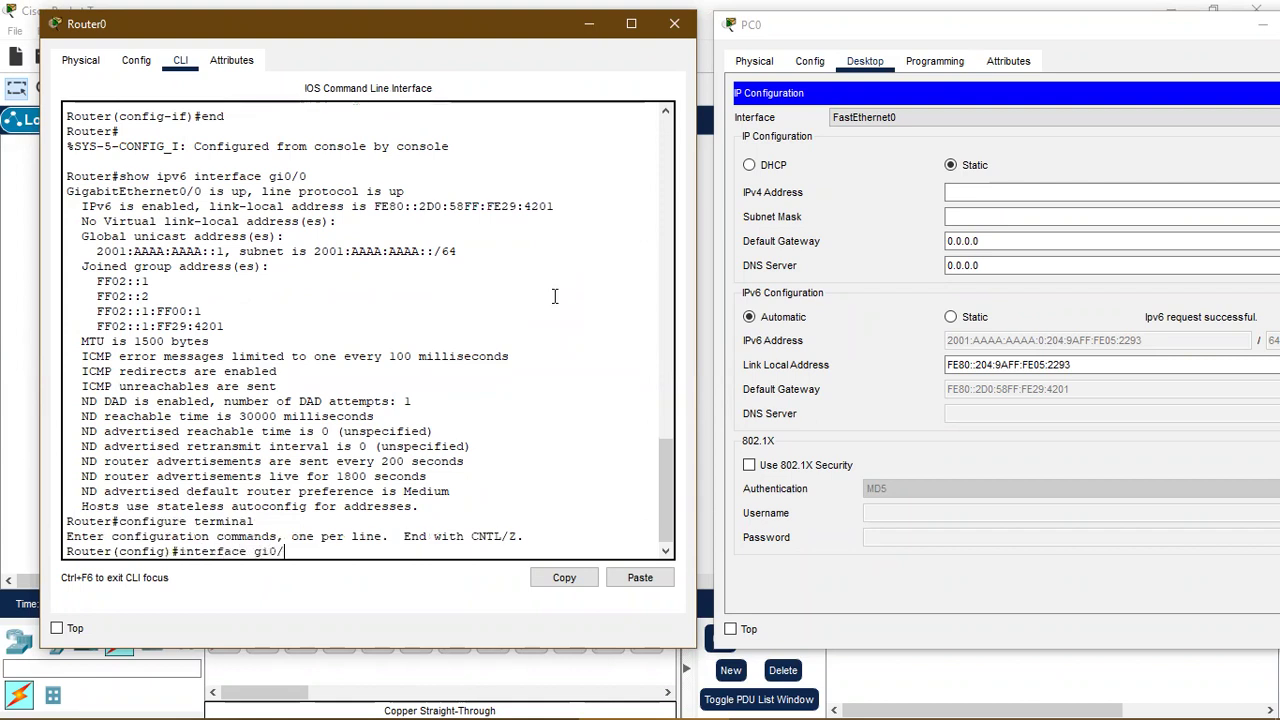
key("Return")
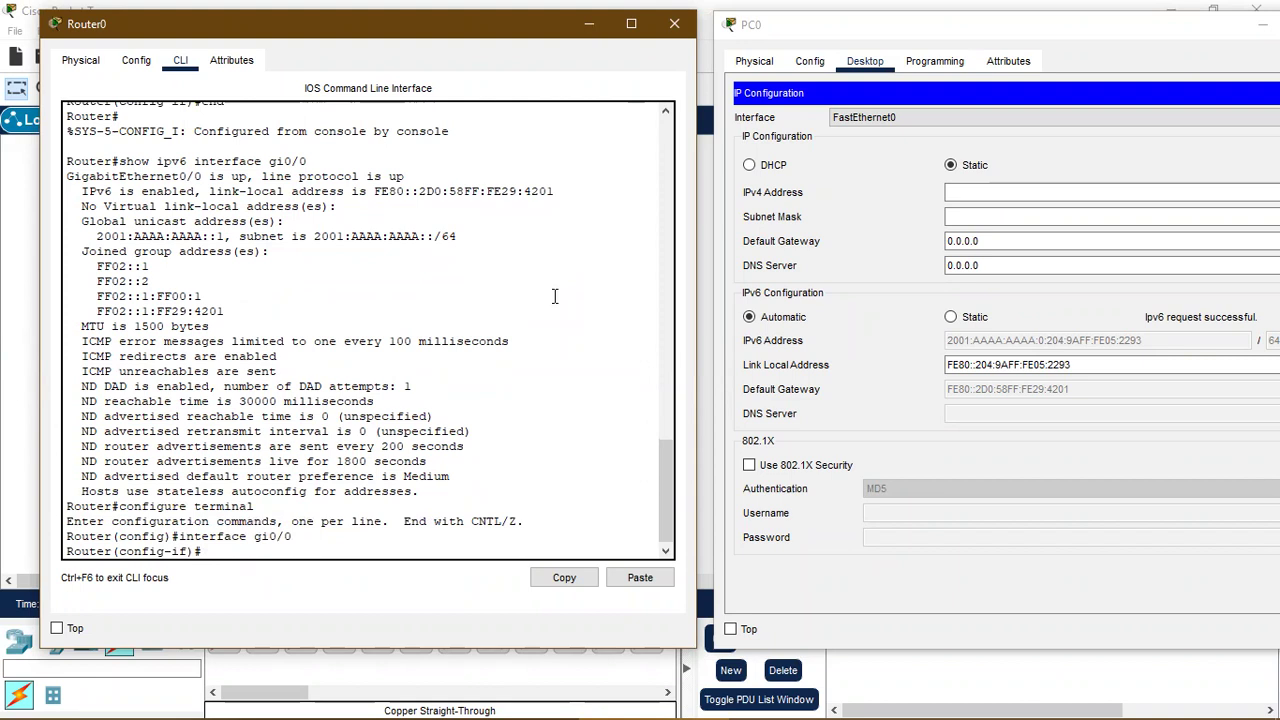
type("ipv6 address fe80")
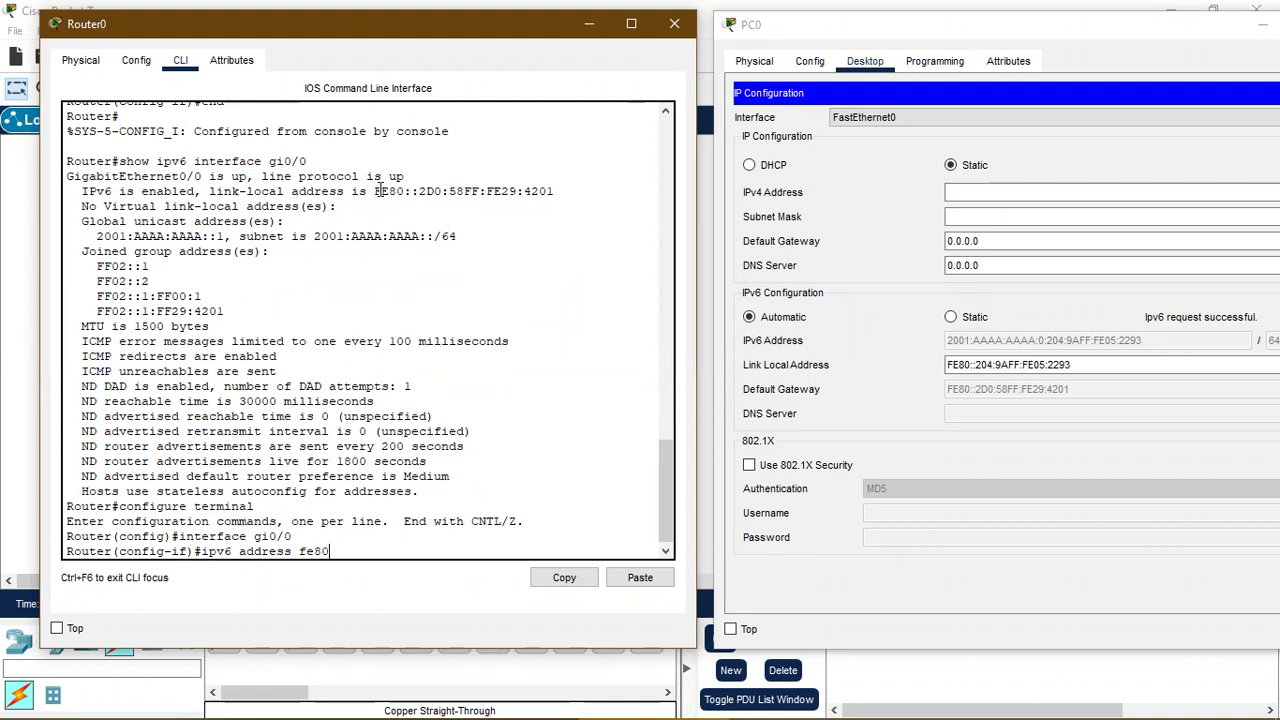
left_click_drag(374, 191, 407, 191)
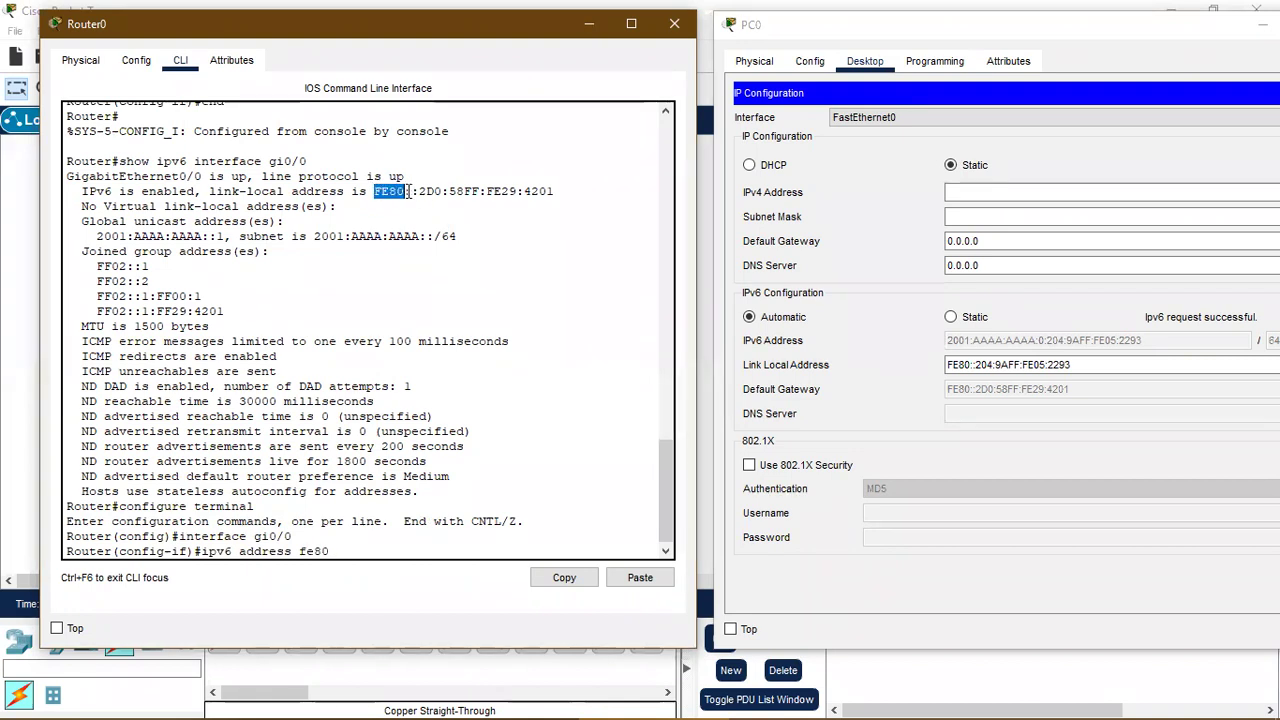
left_click(369, 549)
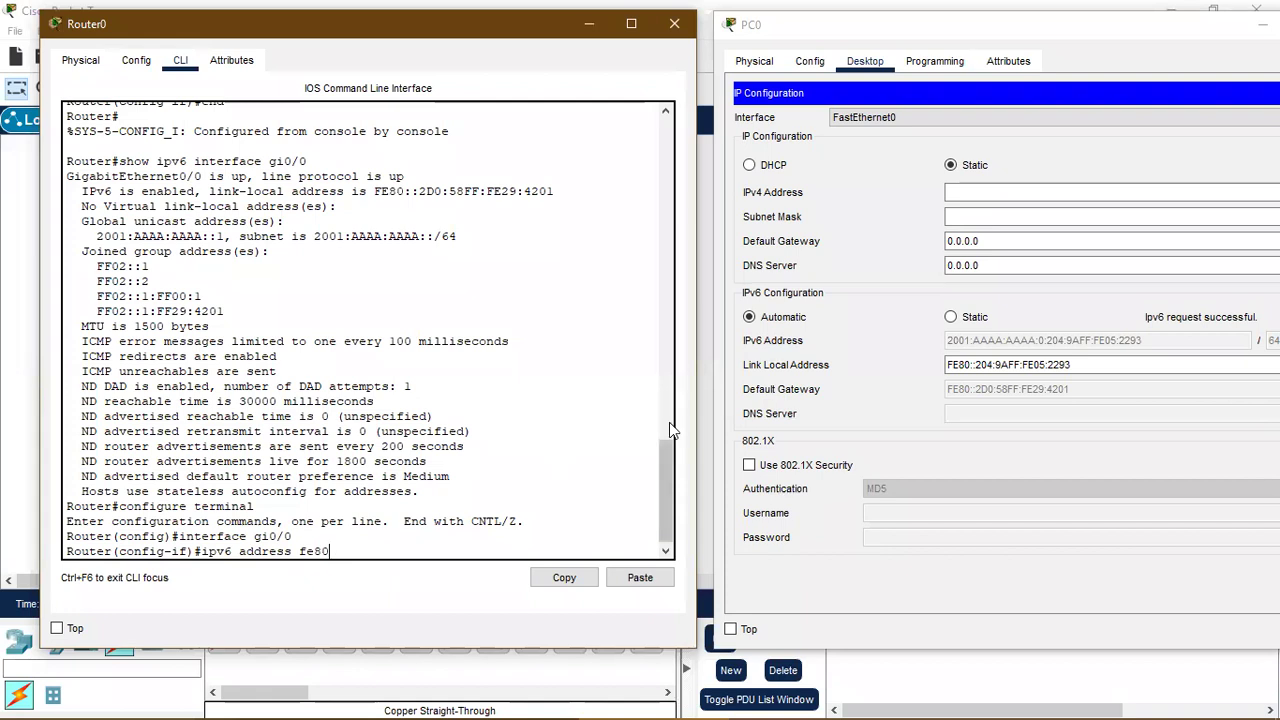
type("::1")
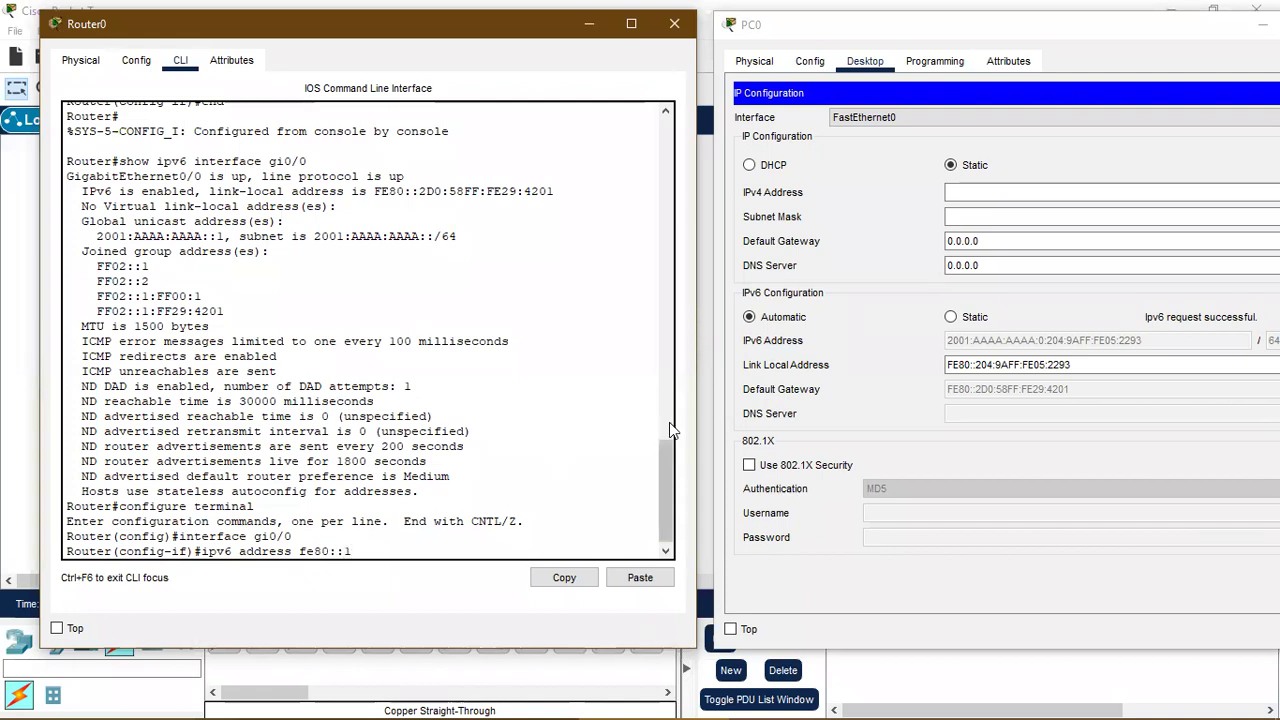
type(" link-local")
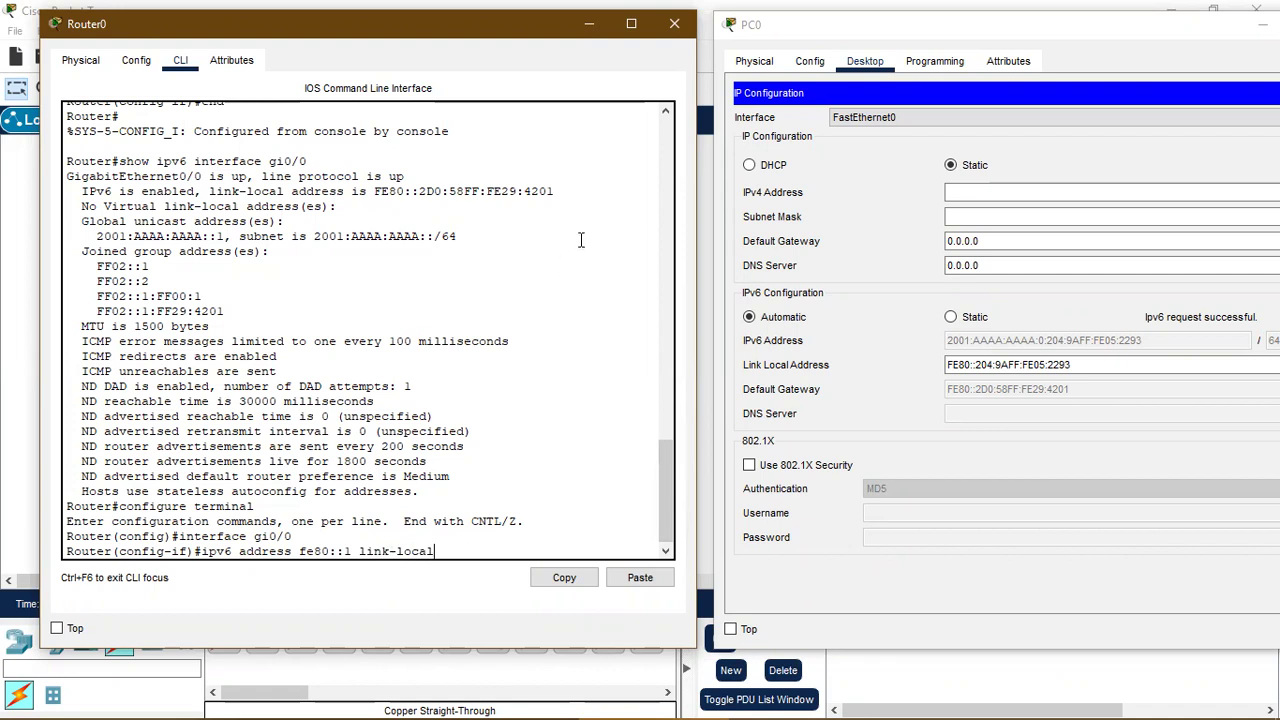
key("Return")
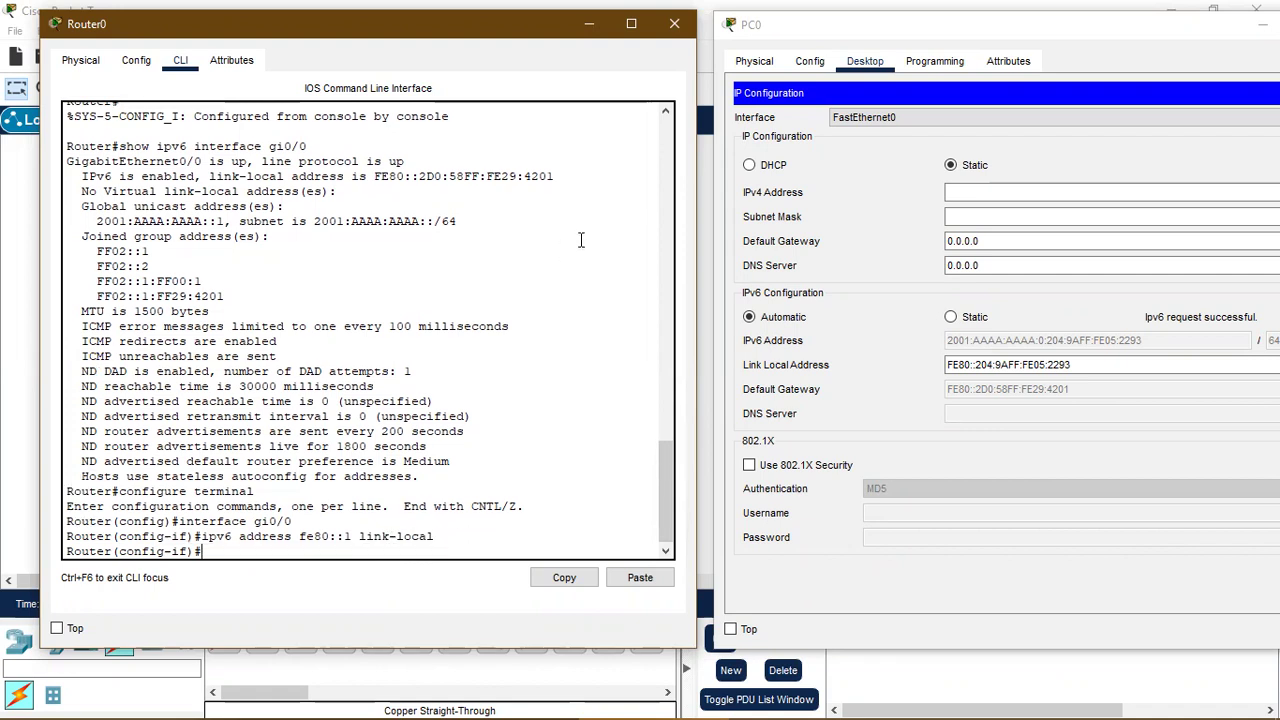
End configuration mode, rerun show ipv6 interface gi0/0, and compare its link-local address with PC0's IPv6 default gateway.
type("end")
key("Return")
key("Return")
key("Up")
key("Up")
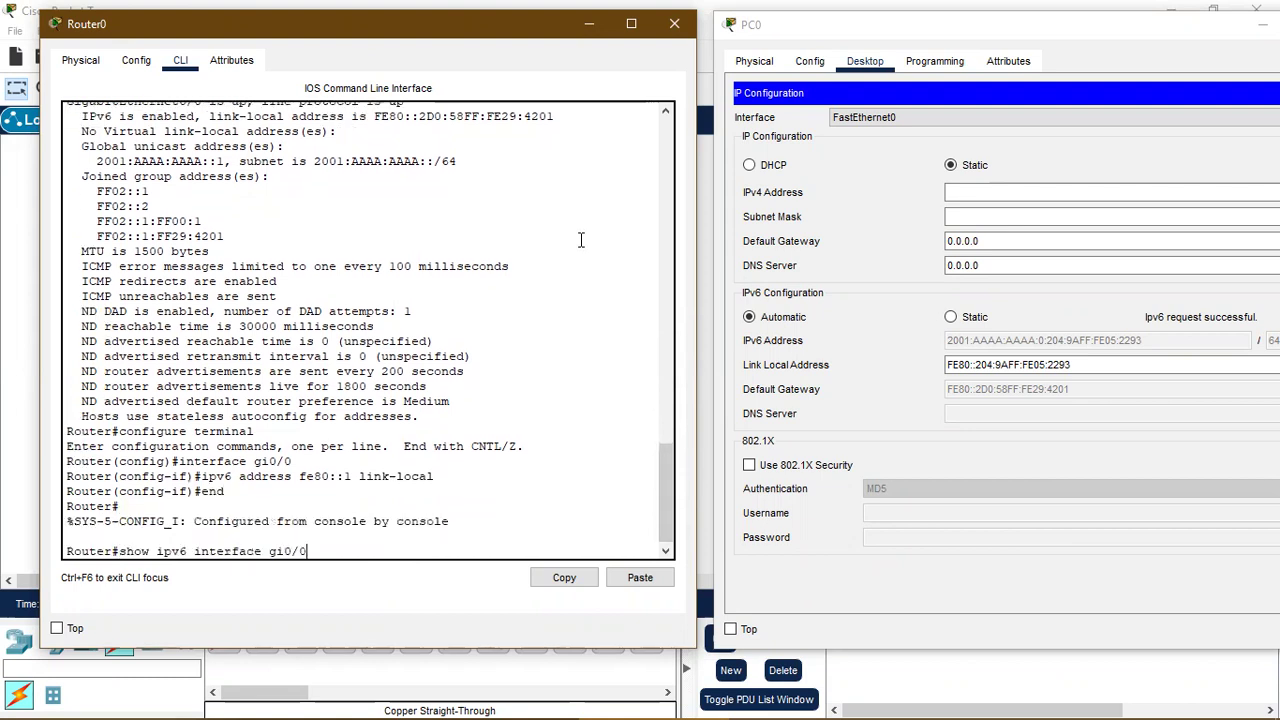
key("Return")
left_click_drag(374, 251, 432, 251)
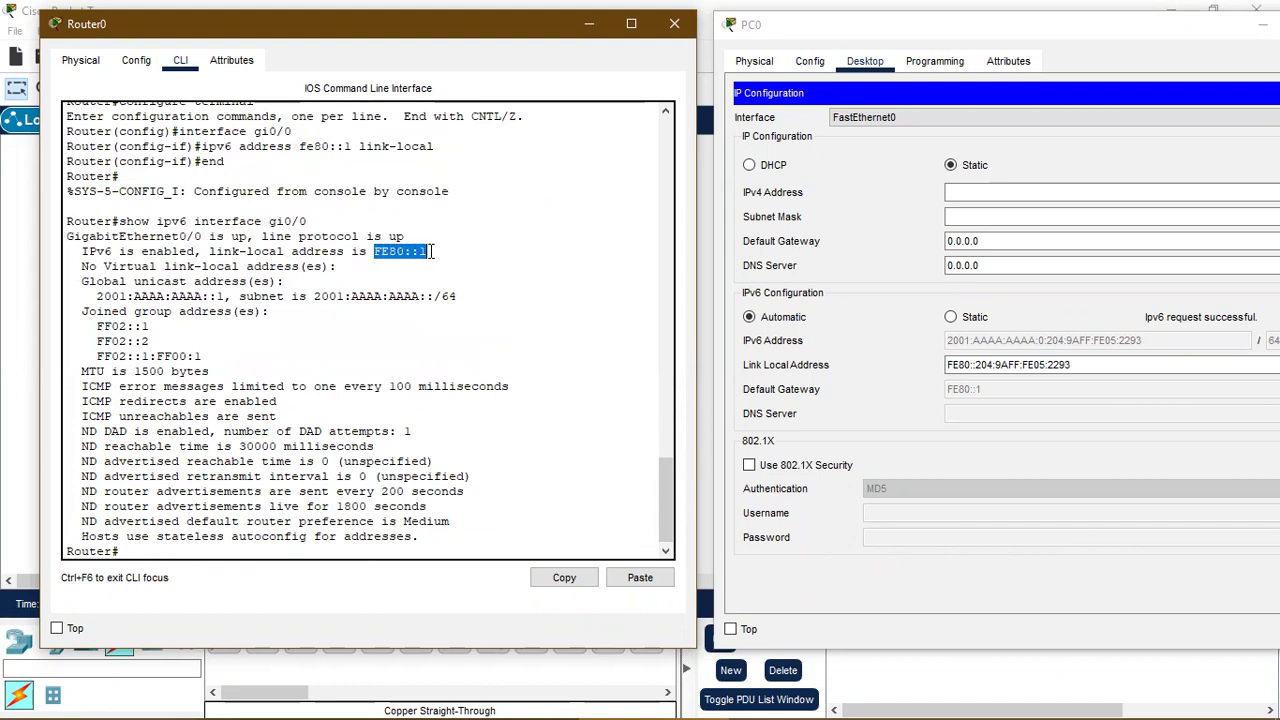
left_click(954, 392)
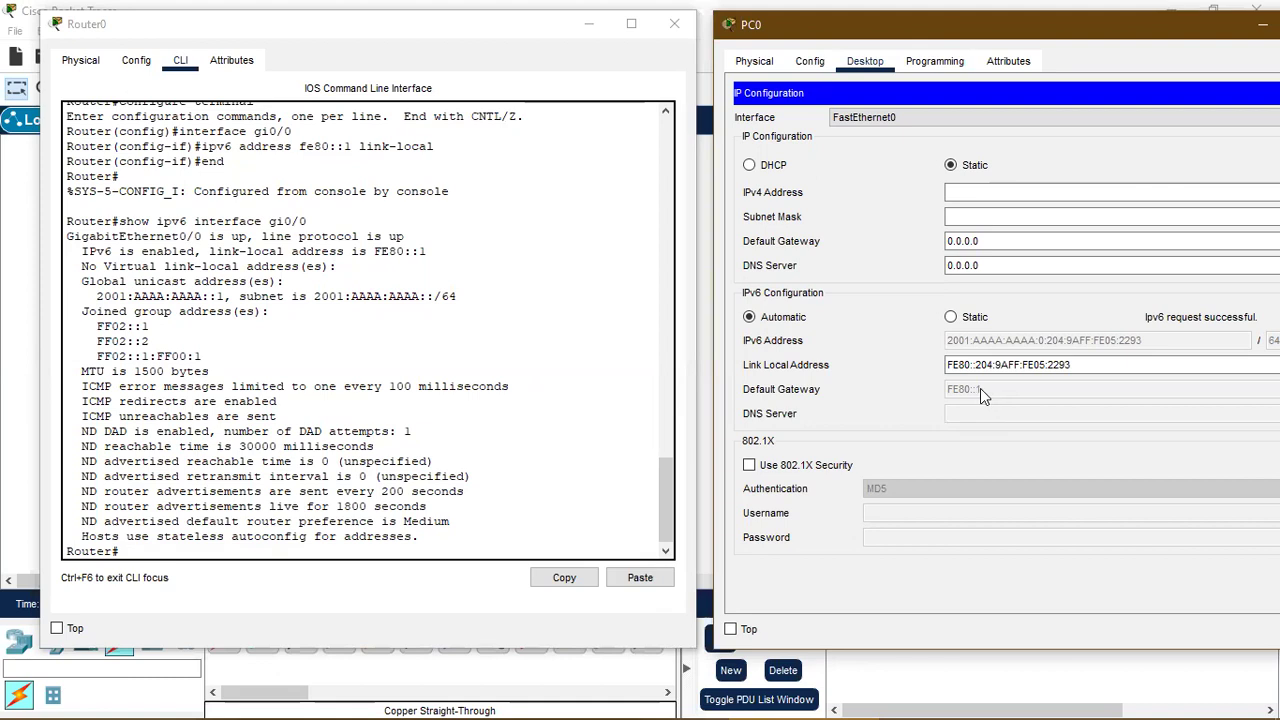
Arrange the Router0 and PC0 windows side by side, bringing PC0's whole IP Configuration window into view.
left_click(552, 380)
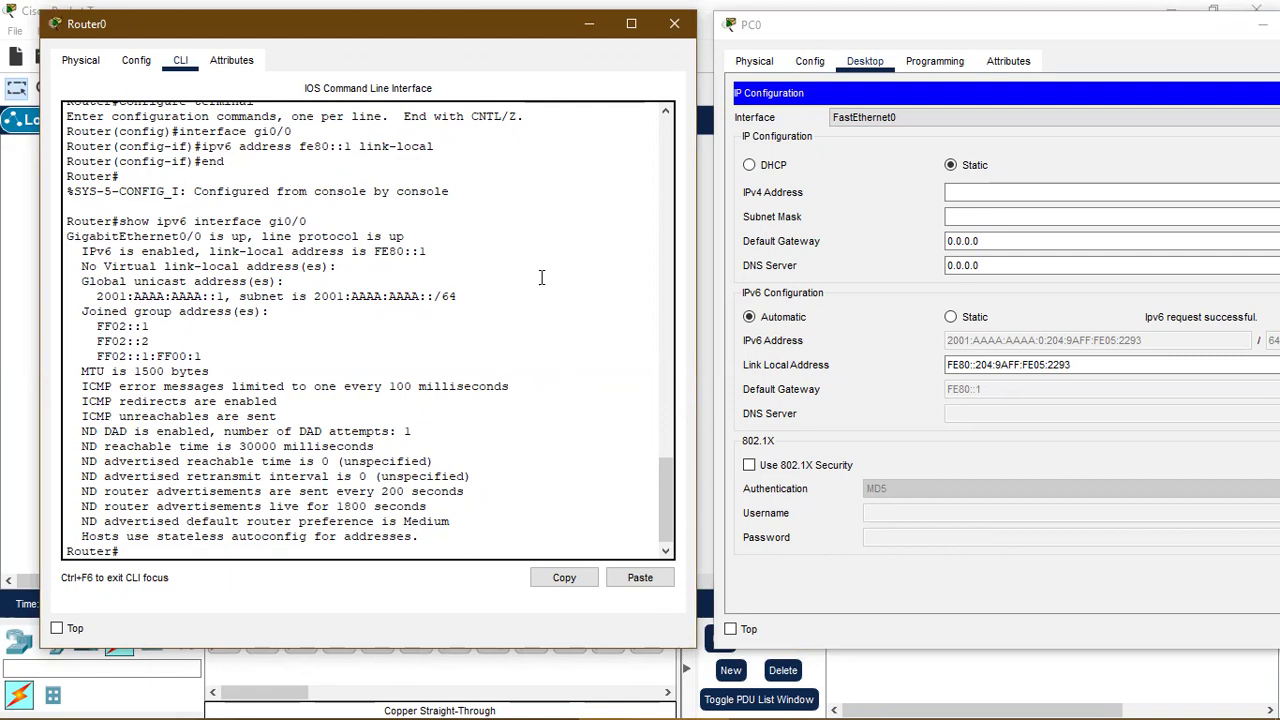
left_click_drag(481, 31, 453, 28)
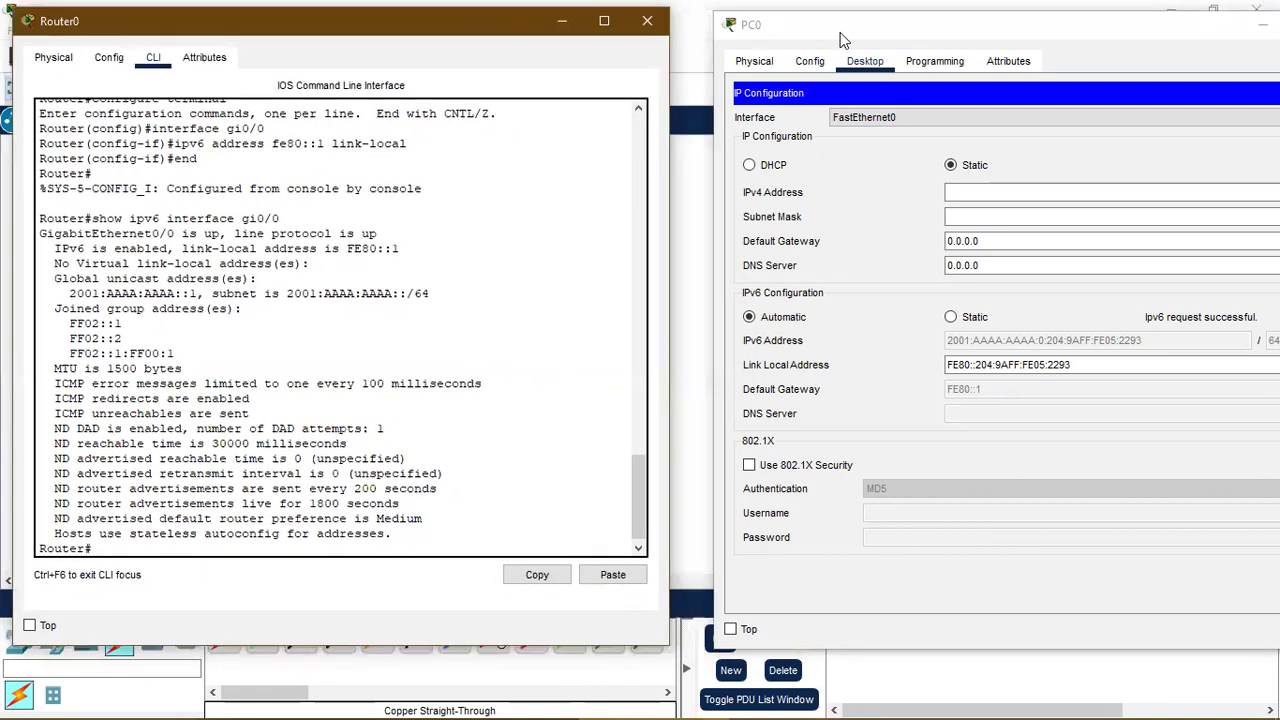
left_click(918, 34)
left_click_drag(893, 38, 865, 38)
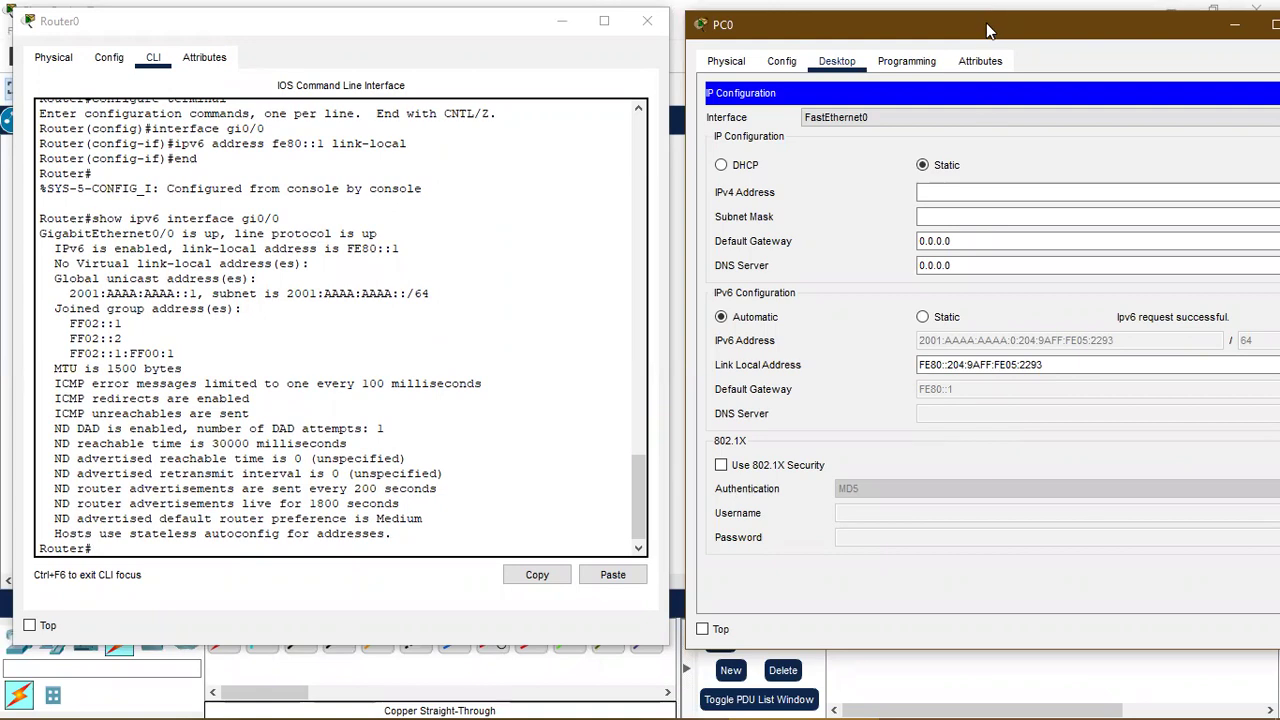
left_click_drag(987, 31, 975, 31)
left_click_drag(505, 31, 496, 31)
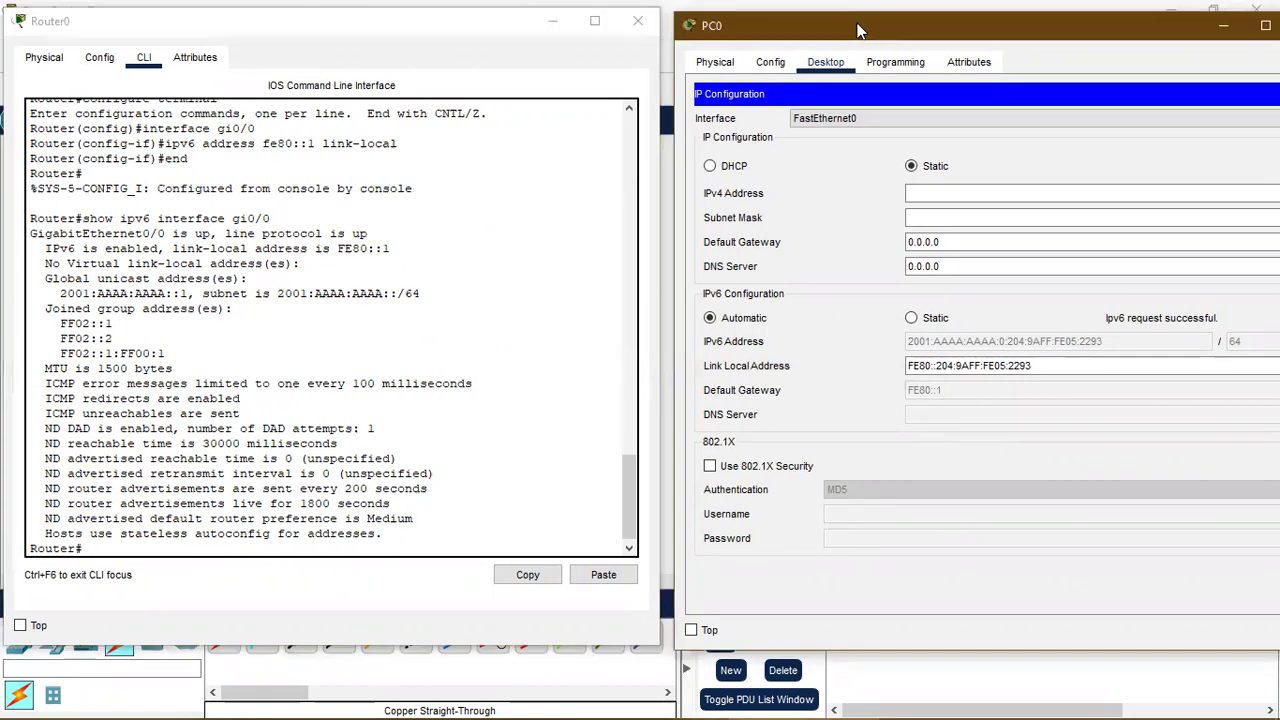
left_click_drag(853, 23, 845, 23)
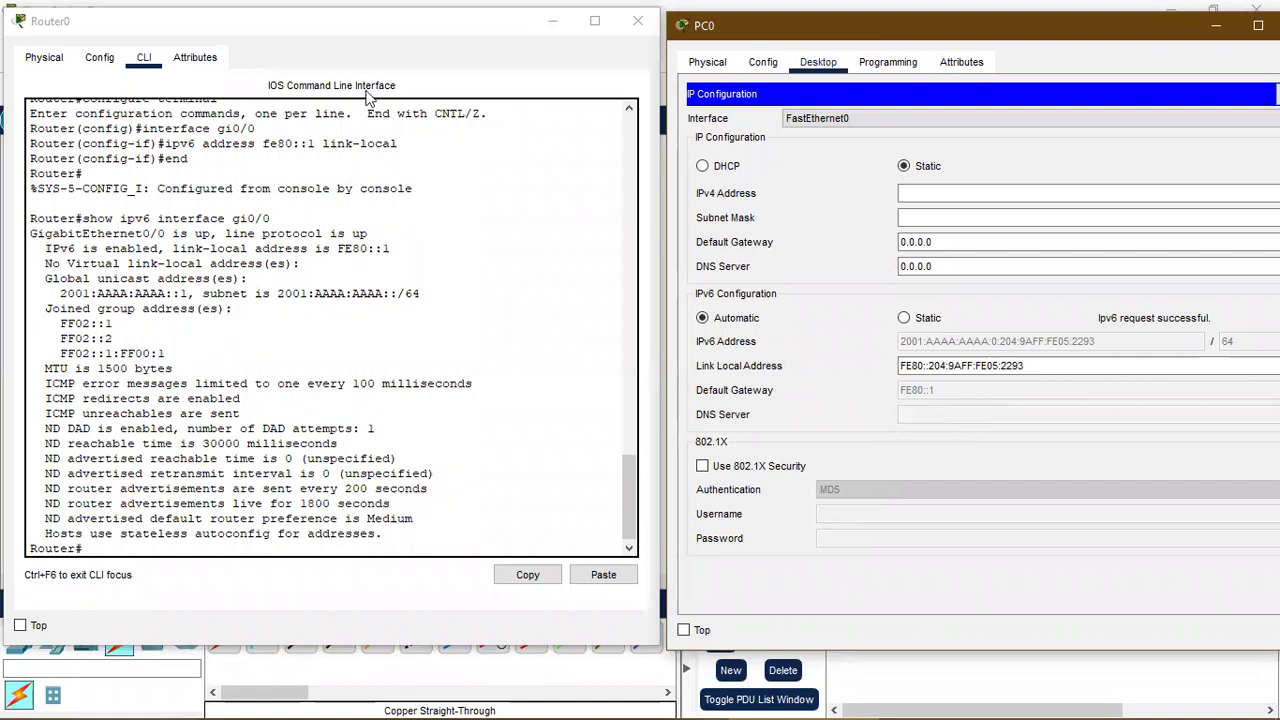
left_click(380, 34)
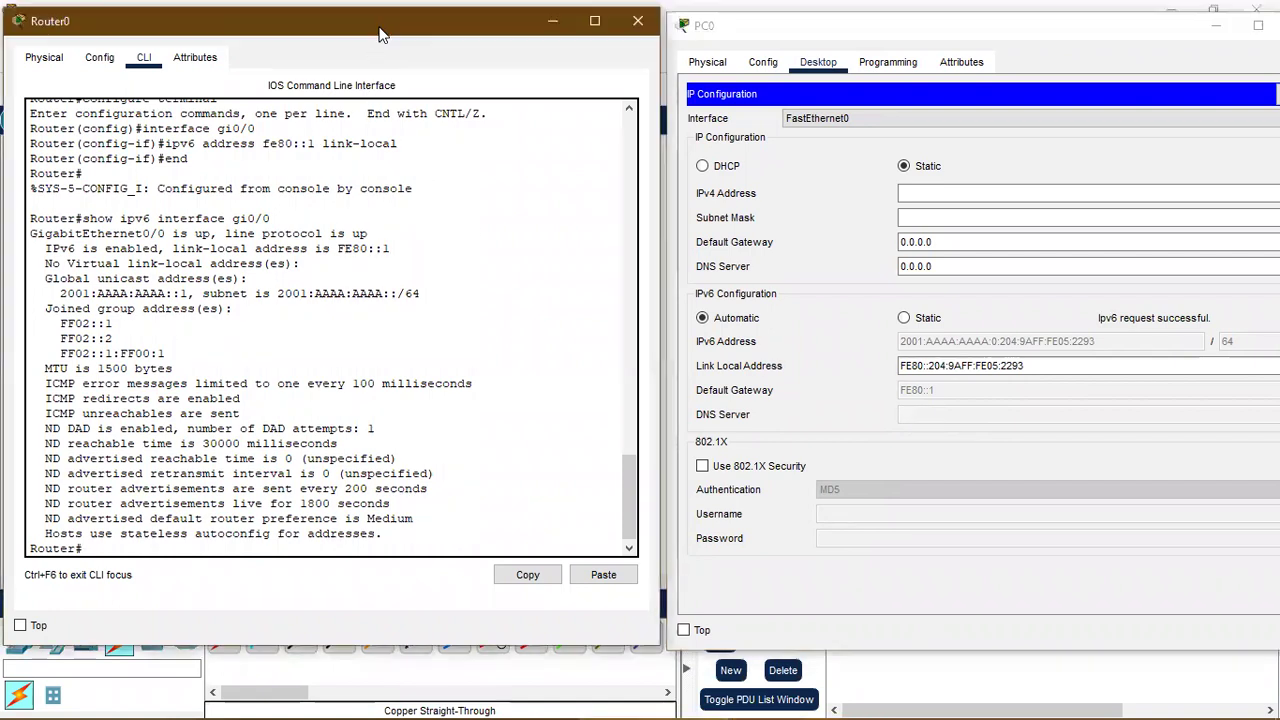
left_click_drag(380, 38, 382, 54)
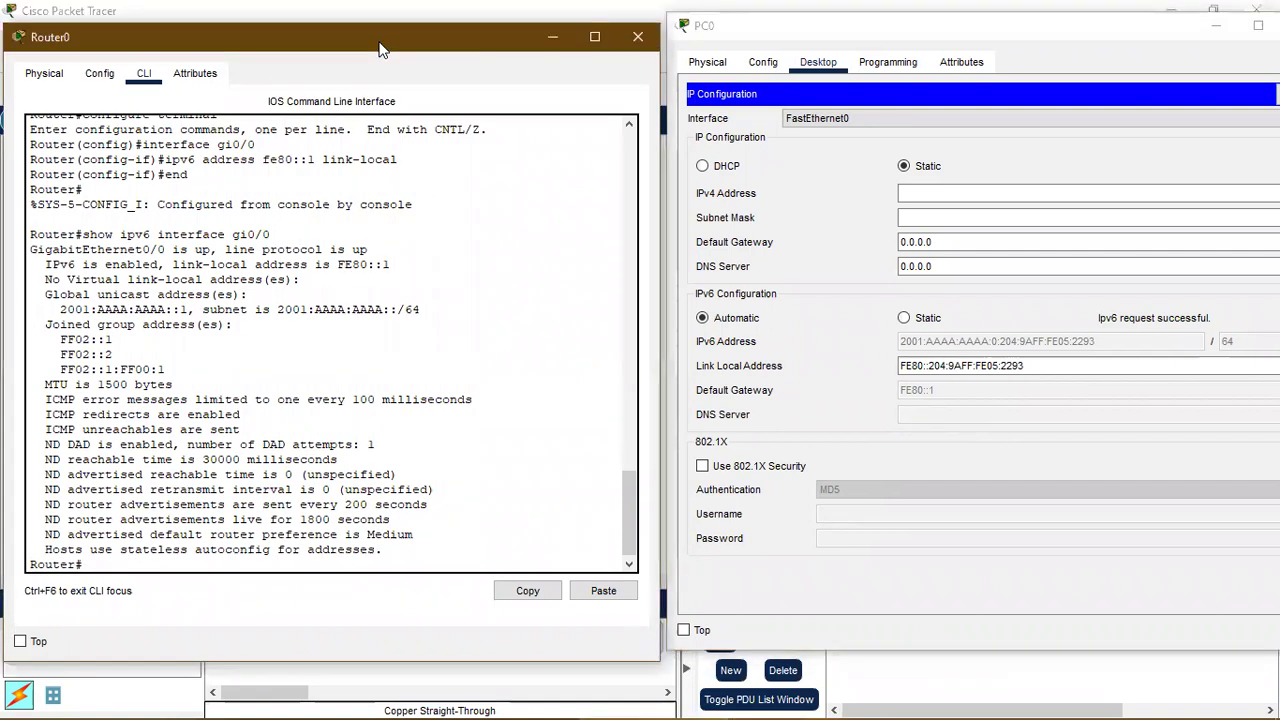
left_click(910, 35)
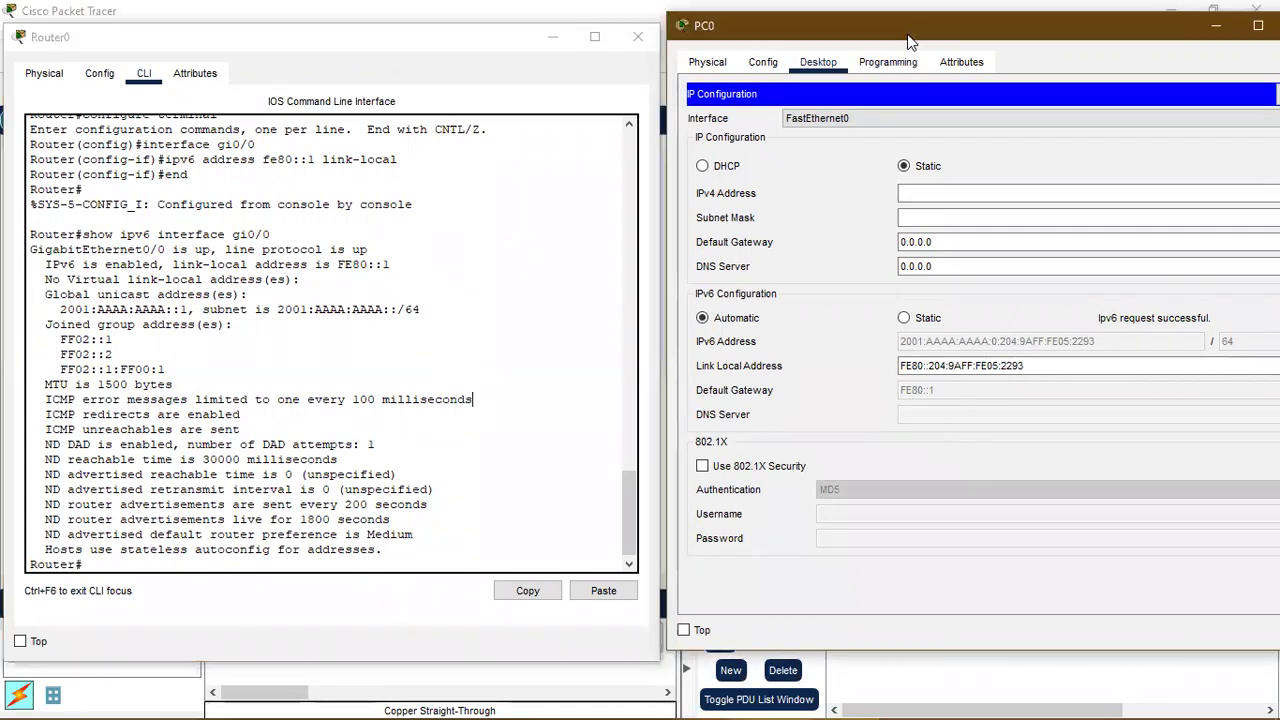
left_click_drag(910, 40, 902, 40)
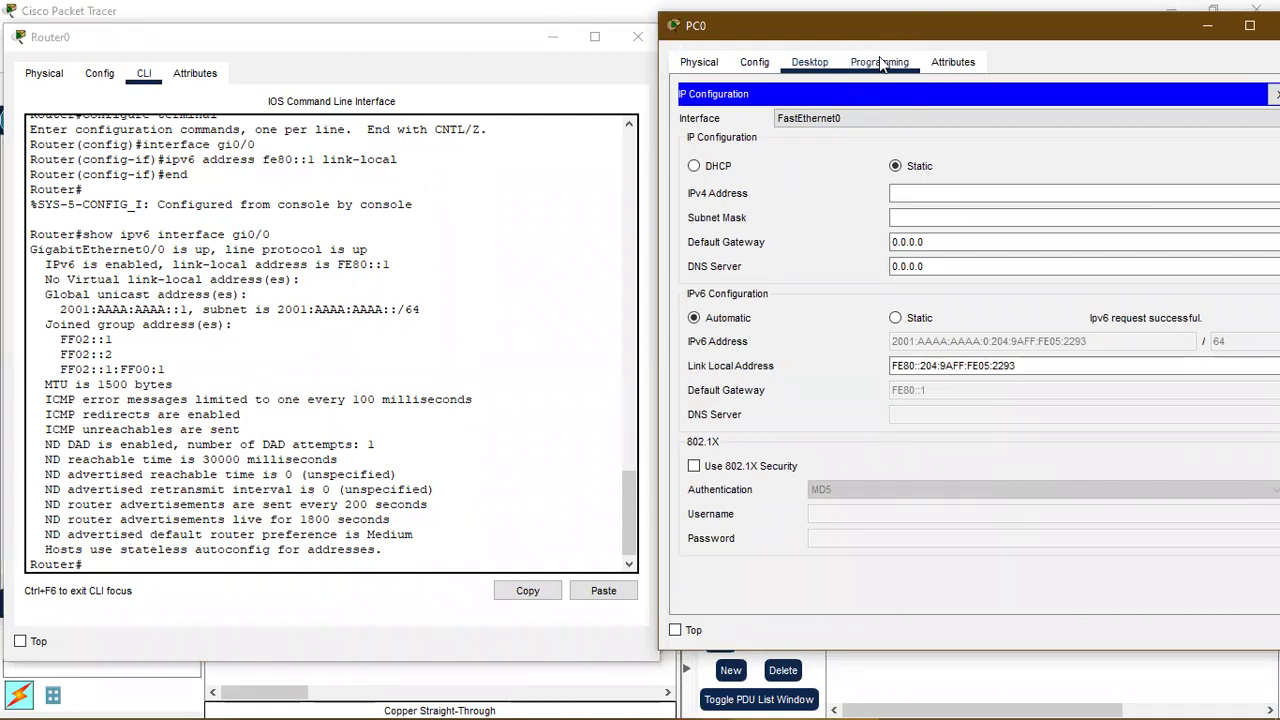
left_click_drag(1061, 23, 978, 22)
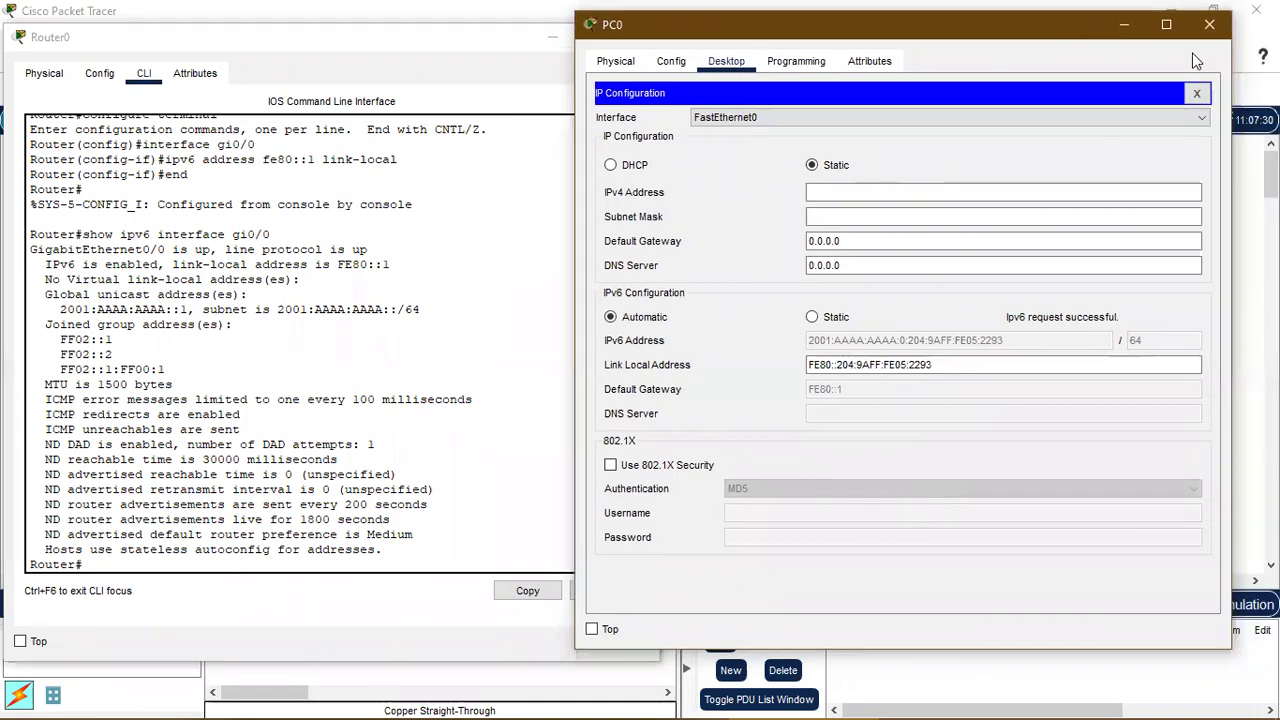
Close PC0's IP Configuration, open its Command Prompt, and ping Router0's link-local address fe80::1.
left_click(1194, 93)
left_click(1027, 139)
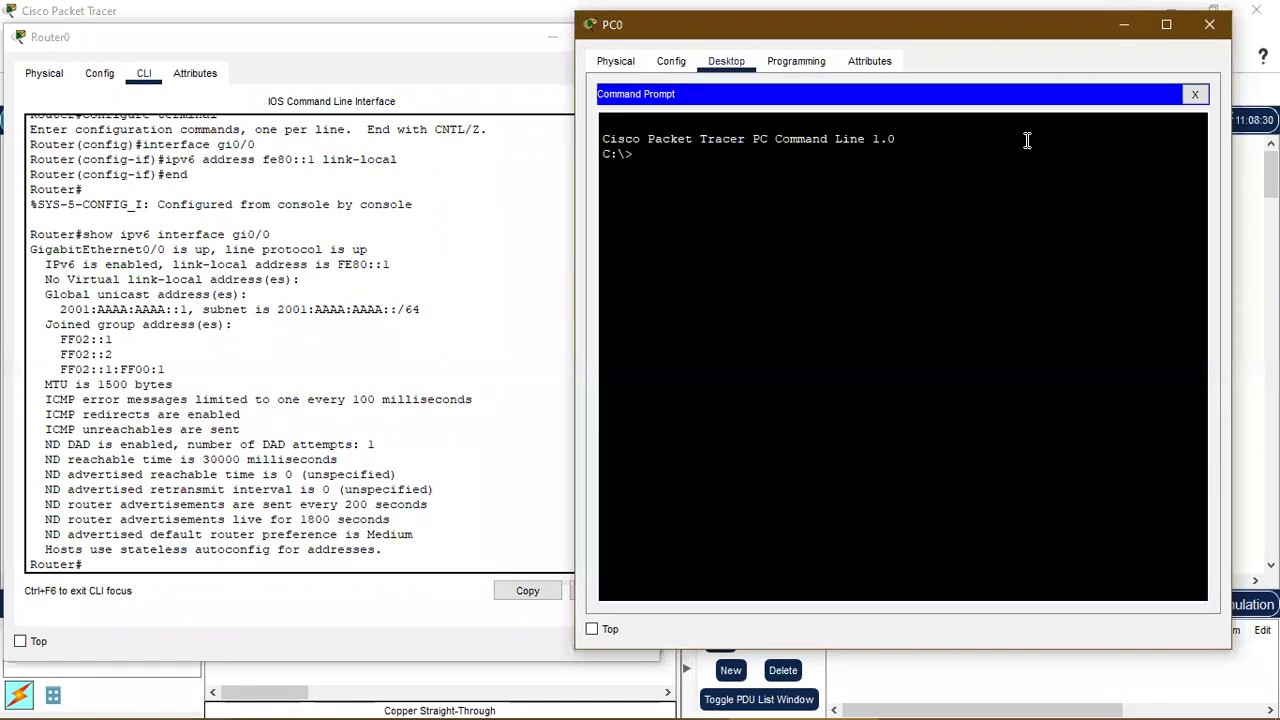
type("ping fe80::1")
key("Return")
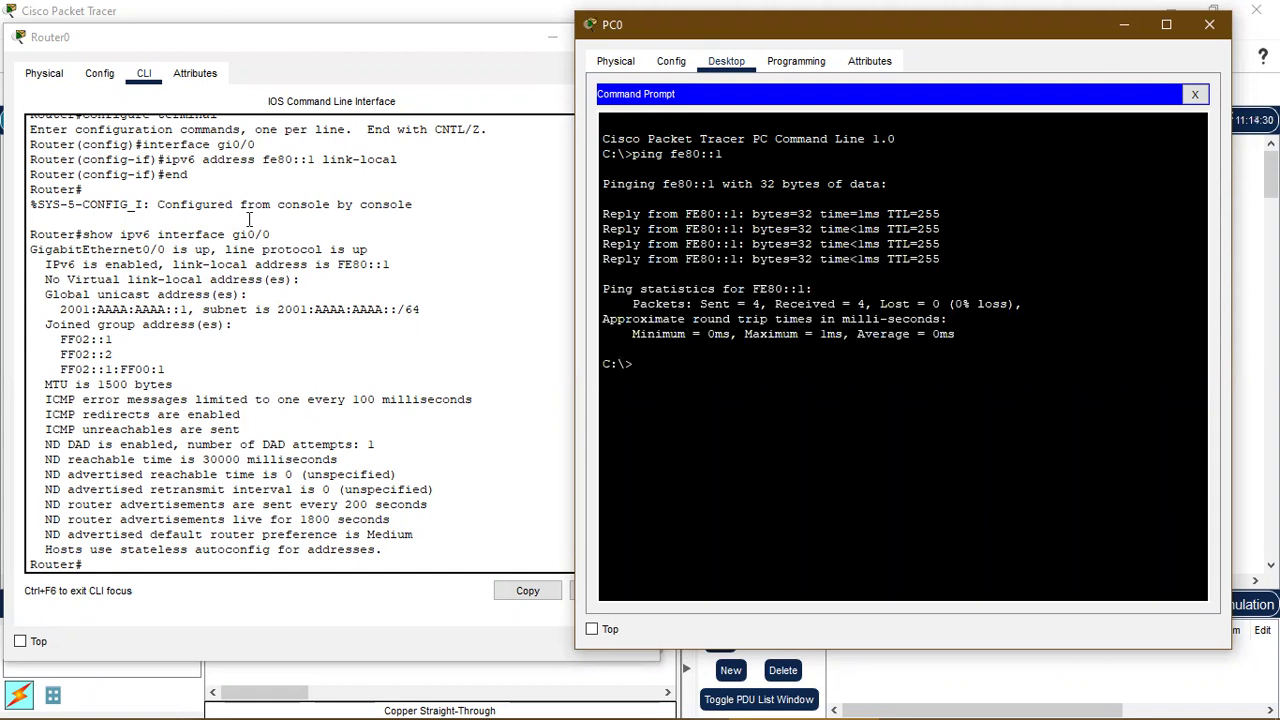
left_click_drag(331, 264, 391, 264)
left_click(391, 264)
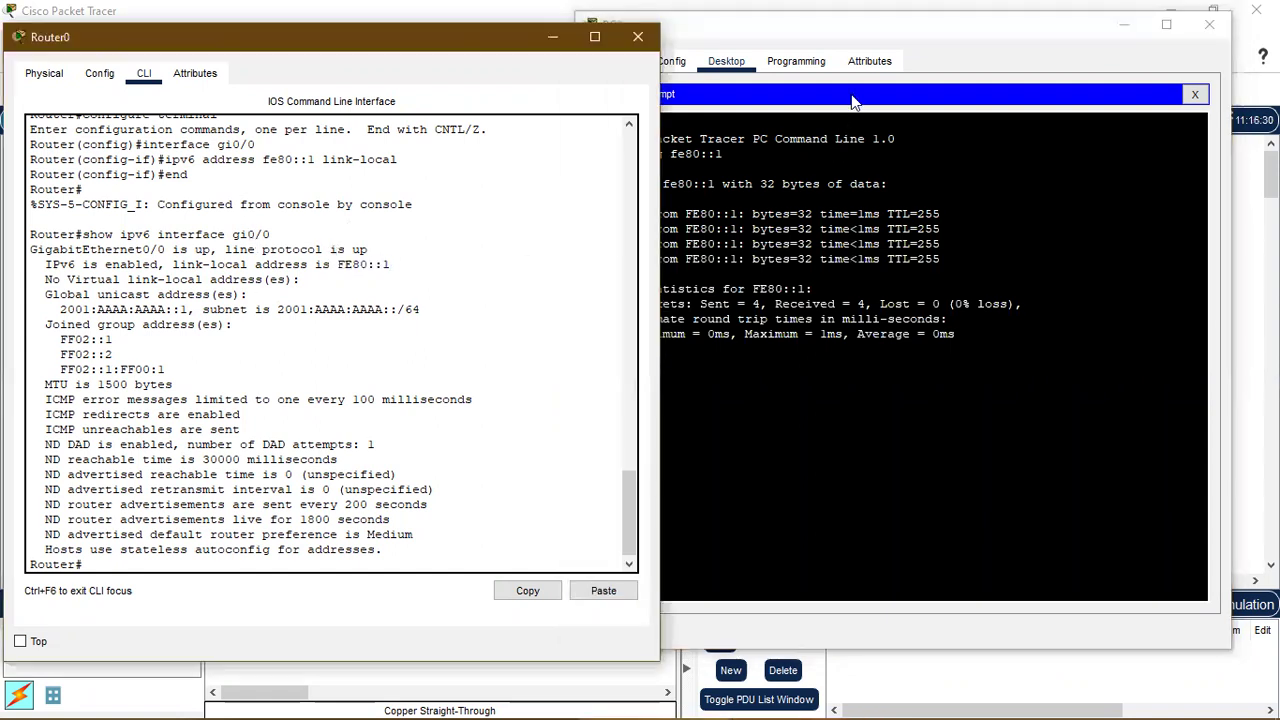
Ping Router0's global unicast address 2001:aaaa:aaaa::1 from PC0 and compare it with the address in the router's interface output.
left_click(868, 34)
type("ping ")
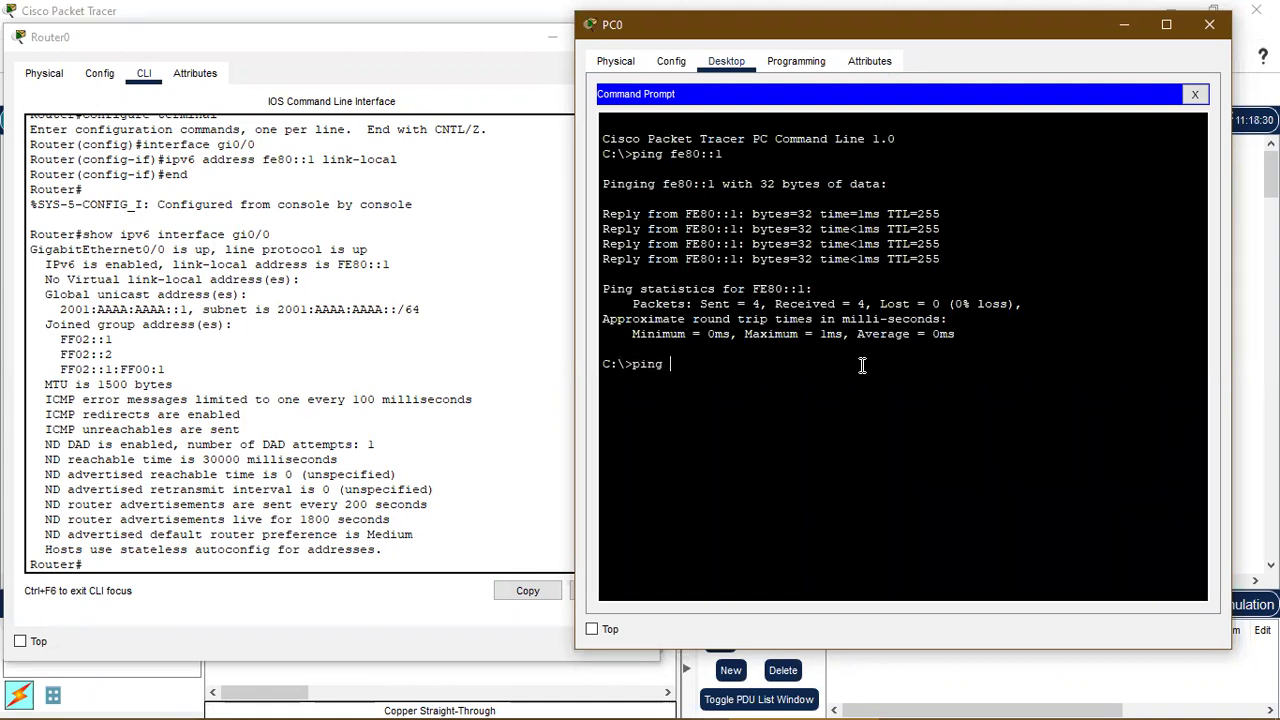
type("2001:aaaa:aaaa::1")
key("Return")
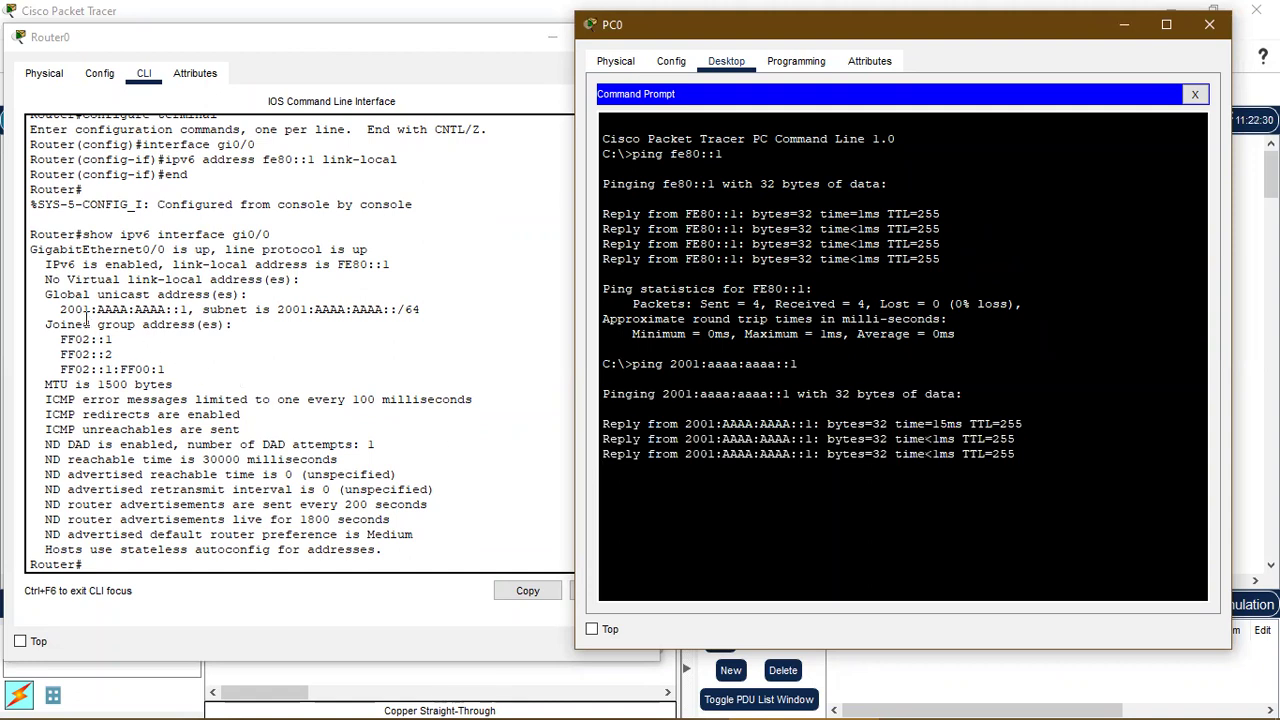
left_click_drag(60, 309, 188, 310)
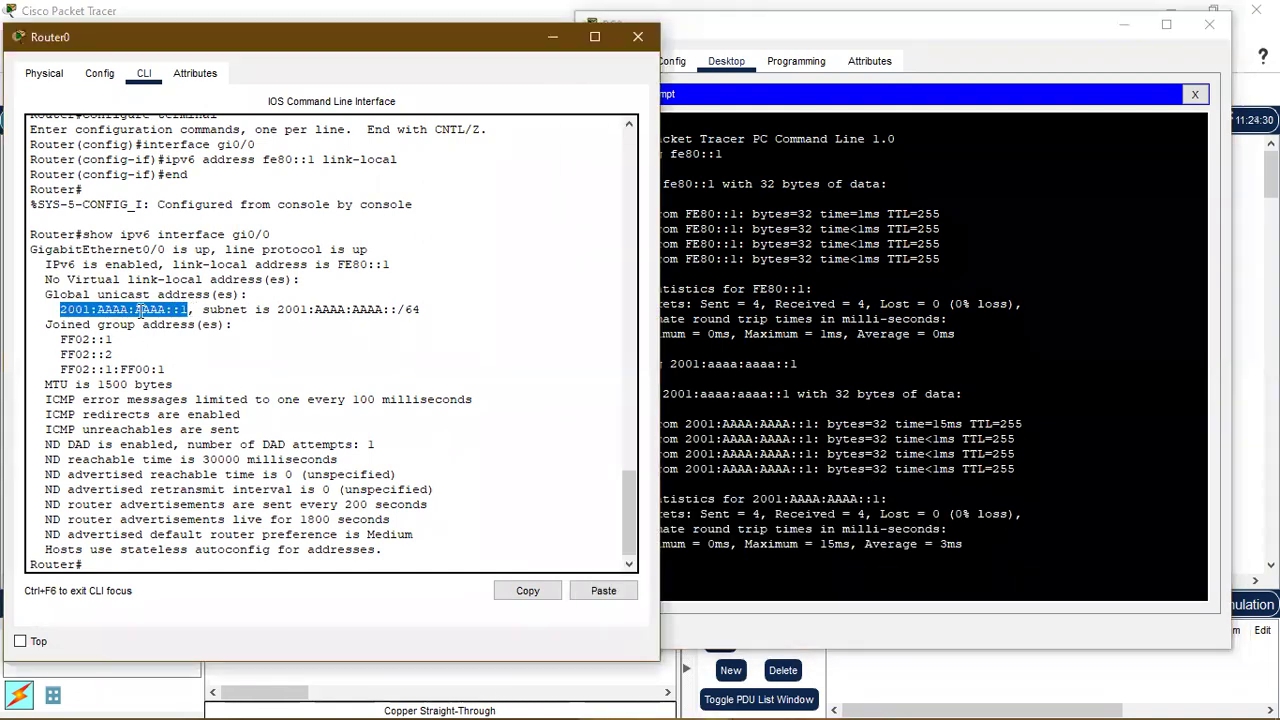
left_click(140, 311)
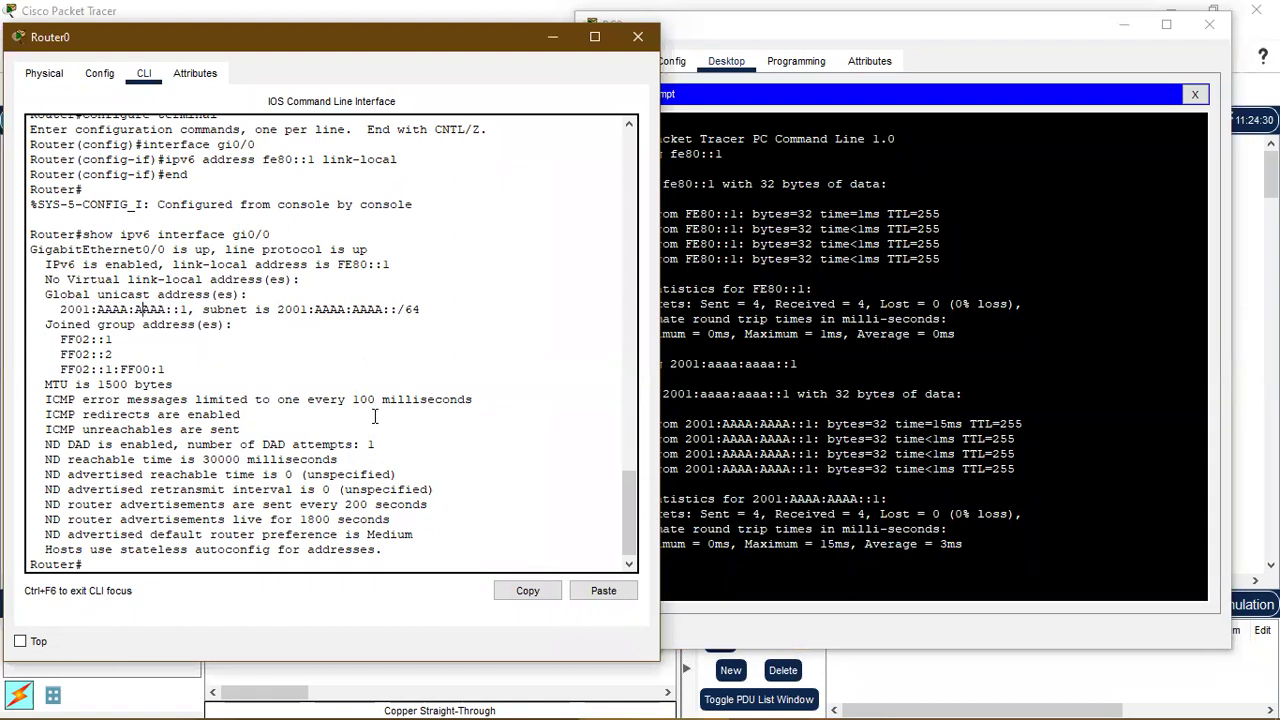
left_click(911, 90)
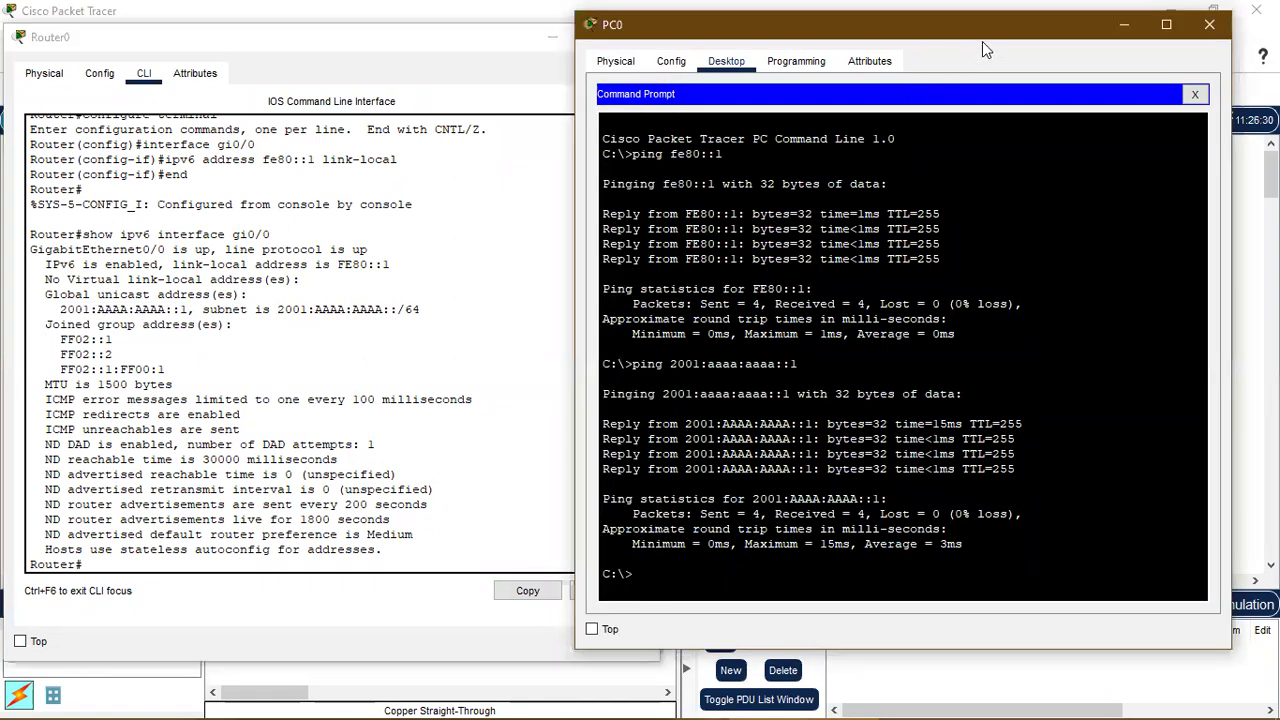